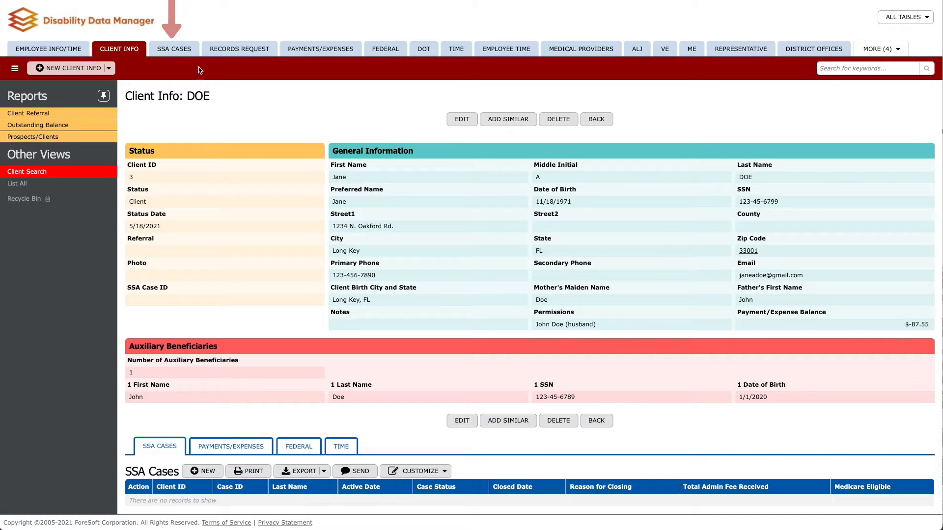
# - Add an SSA case for the client with active date 5/18/2021 and Federal status
pyautogui.click(187, 51)
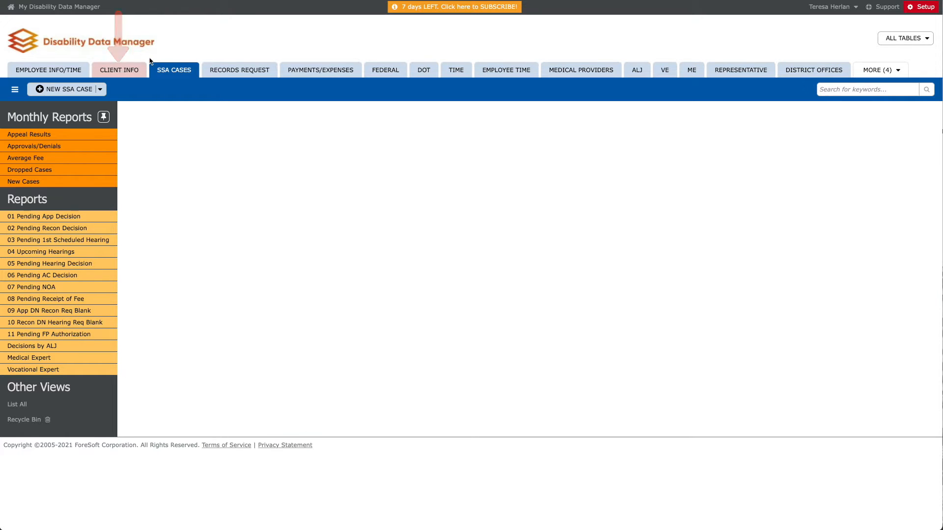
pyautogui.click(129, 72)
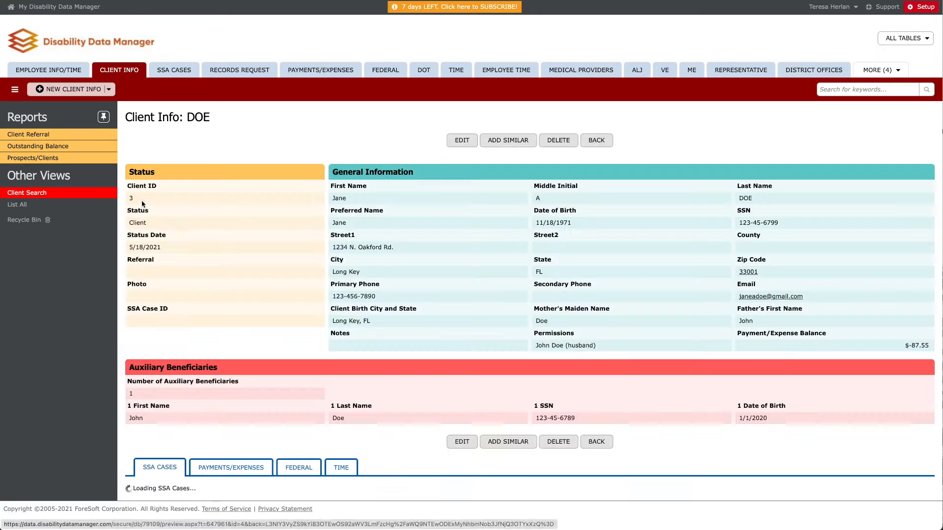
pyautogui.scroll(-1, 154, 307)
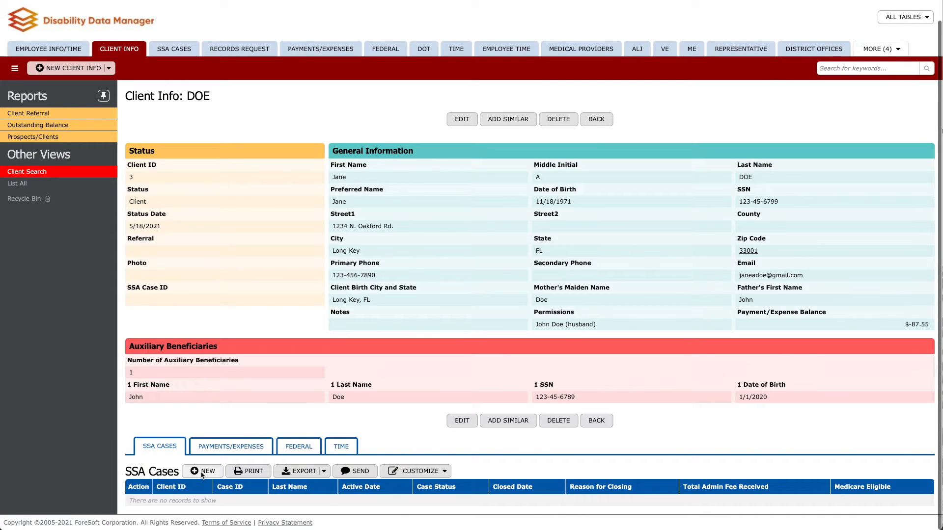
pyautogui.click(202, 470)
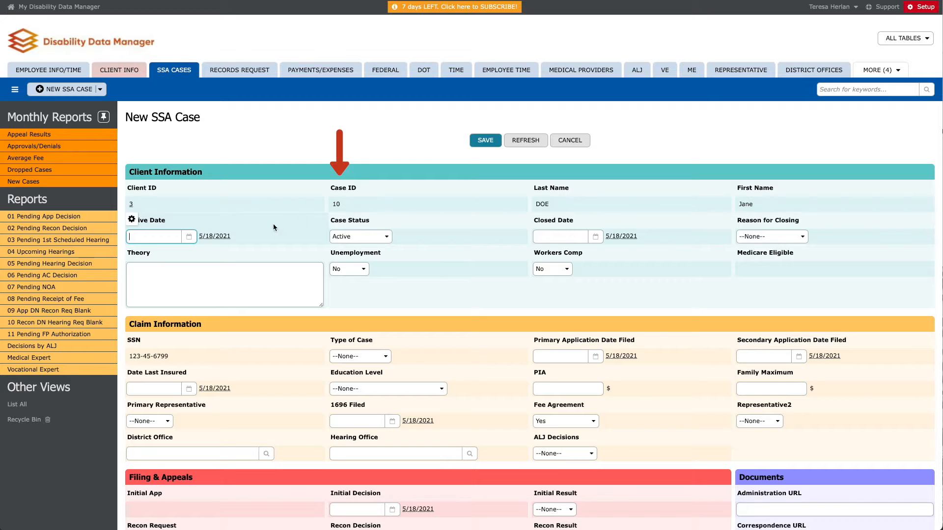
pyautogui.click(223, 238)
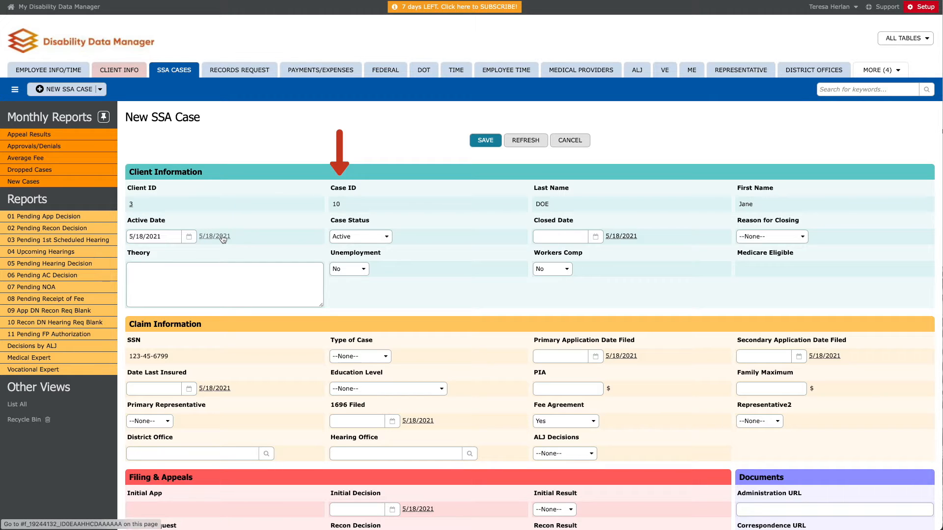
pyautogui.click(385, 236)
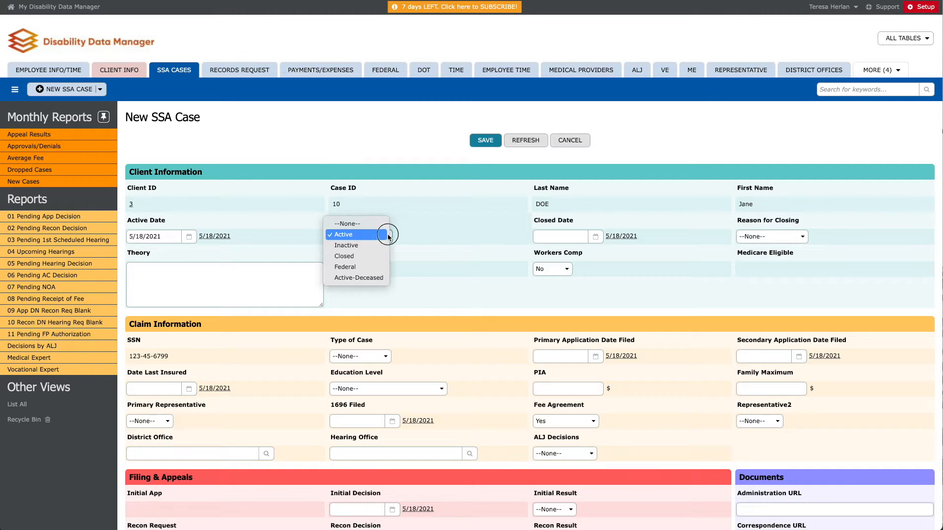
pyautogui.click(376, 267)
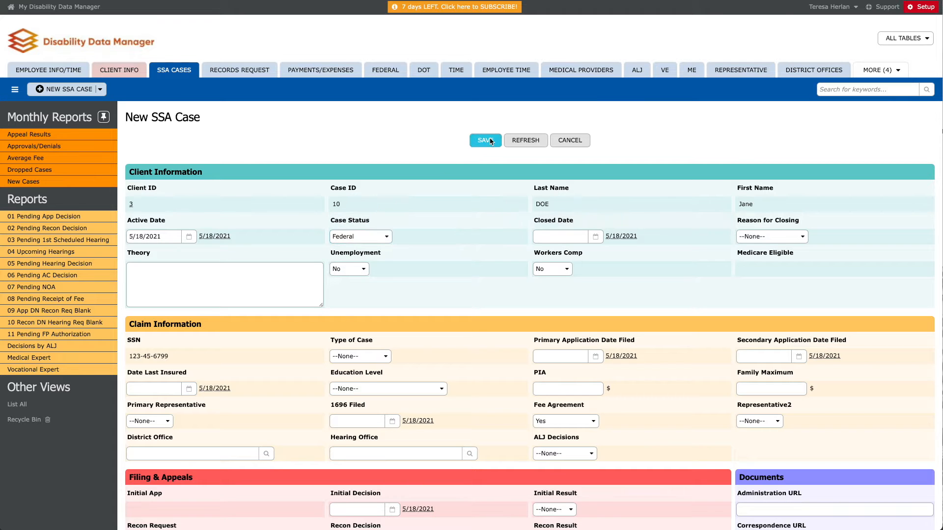
pyautogui.click(485, 140)
# - Add a second SSA case dated 5/18/2021, leaving its status Active
pyautogui.scroll(-1, 238, 385)
pyautogui.click(212, 460)
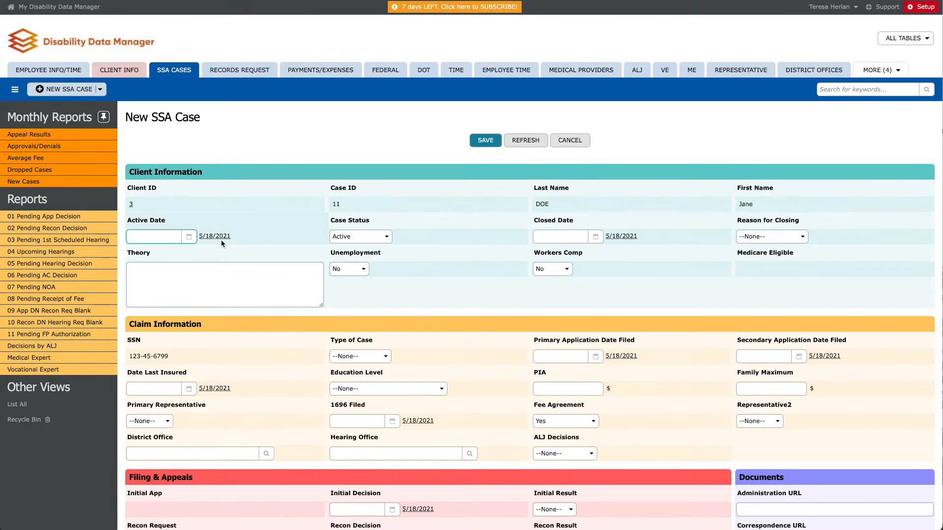
pyautogui.click(214, 236)
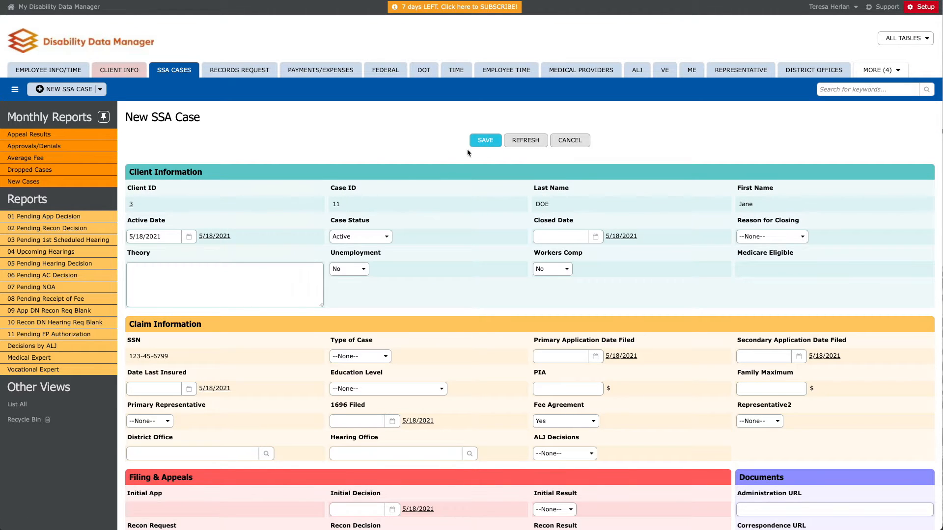
pyautogui.click(485, 140)
pyautogui.scroll(-1, 148, 344)
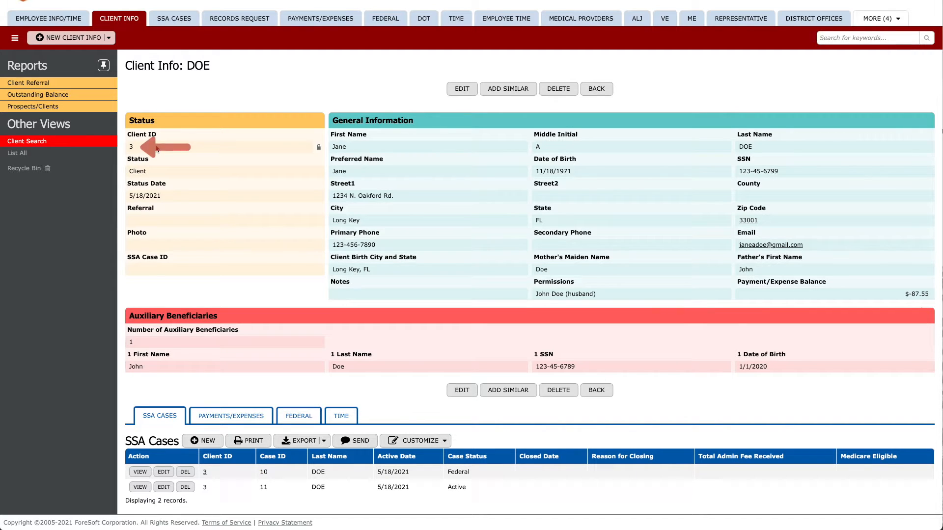
# - Edit SSA case 10 to Active status with type of case Title II/Title XVI
pyautogui.click(146, 473)
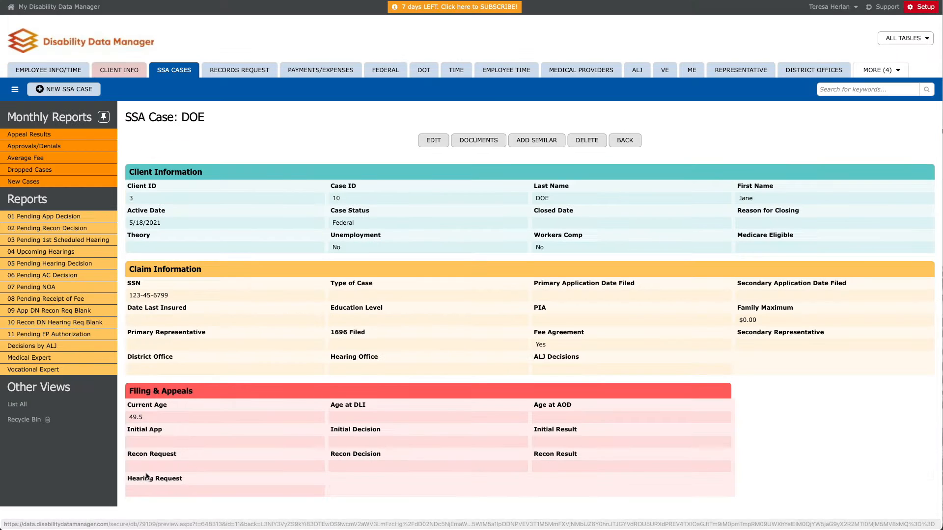
pyautogui.click(522, 224)
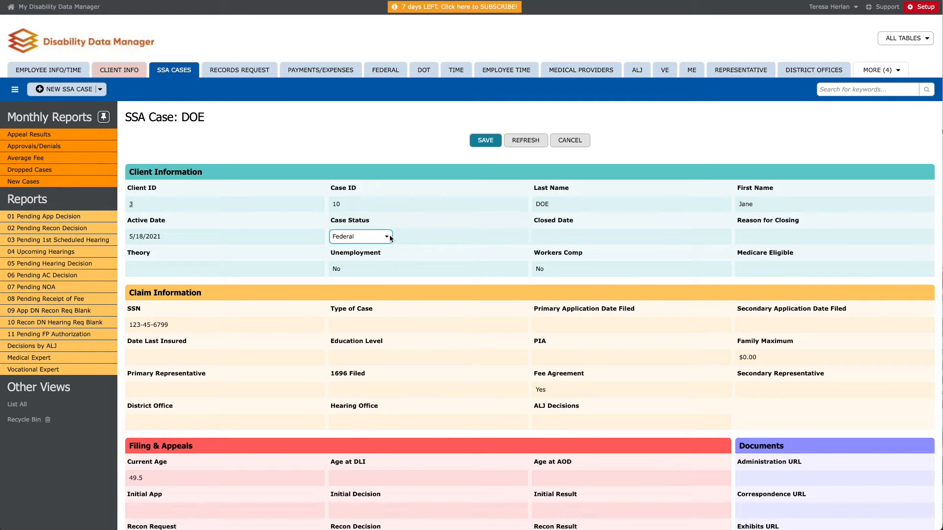
pyautogui.click(391, 238)
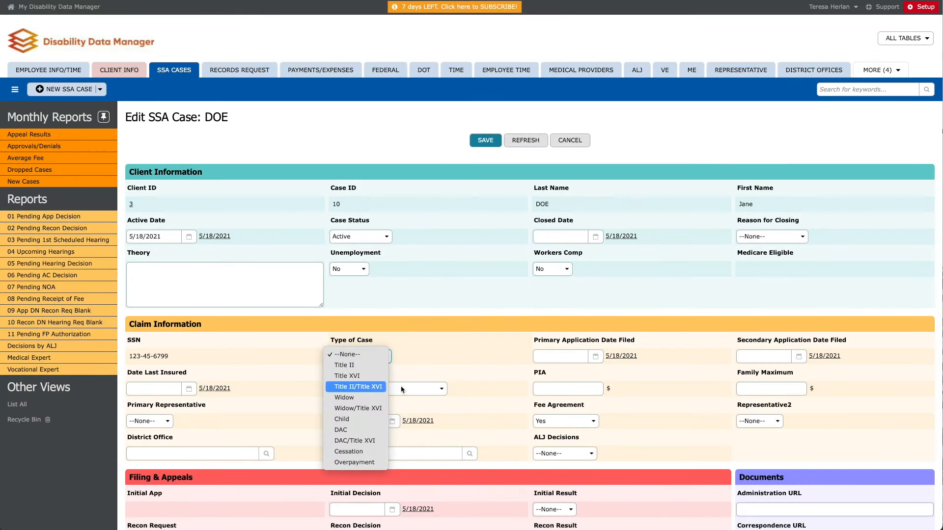
pyautogui.press('Return')
# - Enter primary application date 5/1/2021 and secondary 5/2/2021, then save case 10
pyautogui.click(573, 357)
pyautogui.write('5/1/2021')
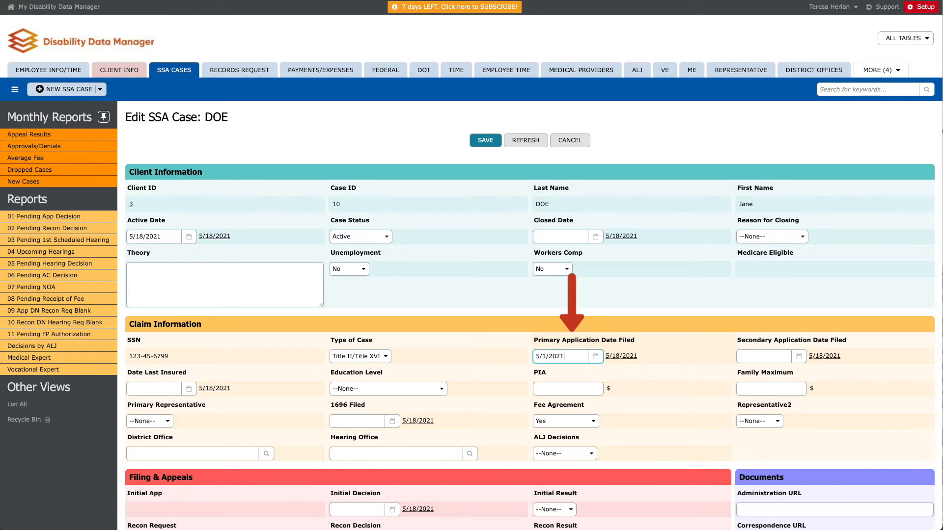
pyautogui.click(759, 357)
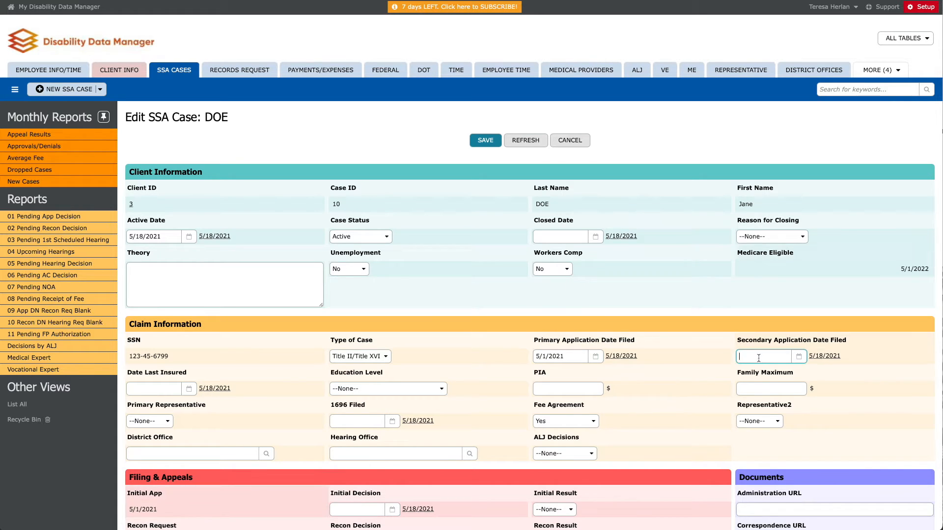
pyautogui.write('5/2/202')
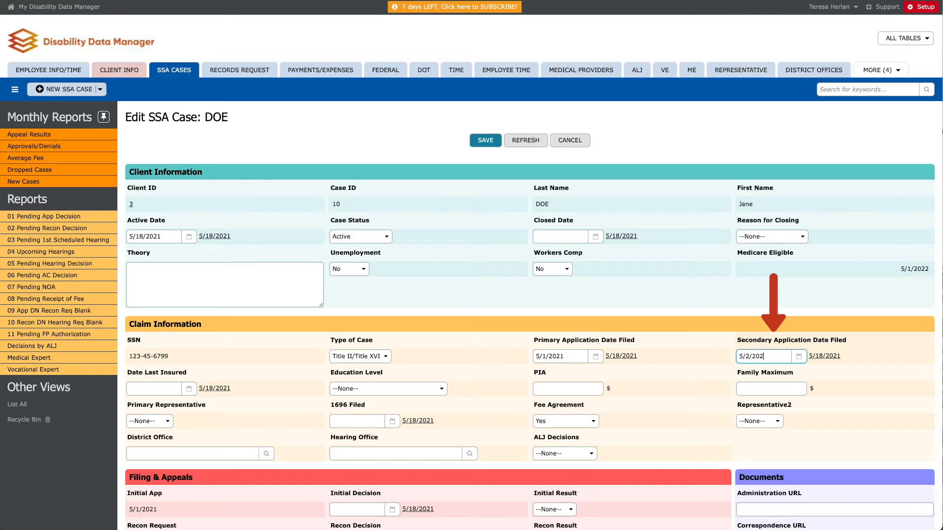
pyautogui.write('1')
pyautogui.click(482, 141)
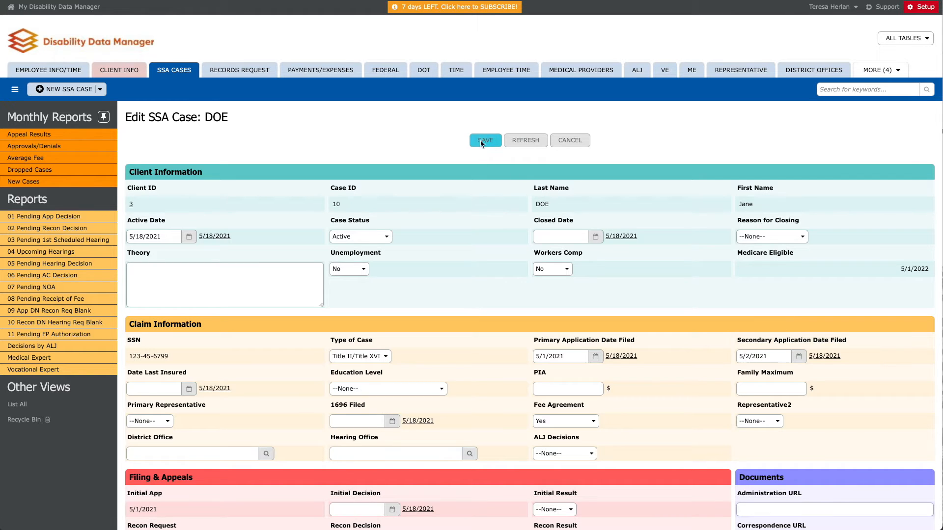
pyautogui.scroll(-2, 177, 444)
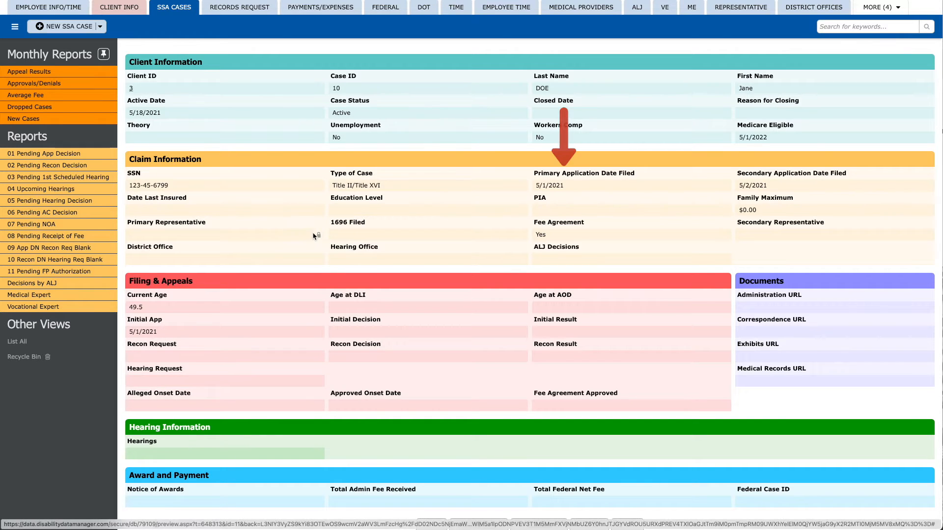
pyautogui.scroll(2, 480, 84)
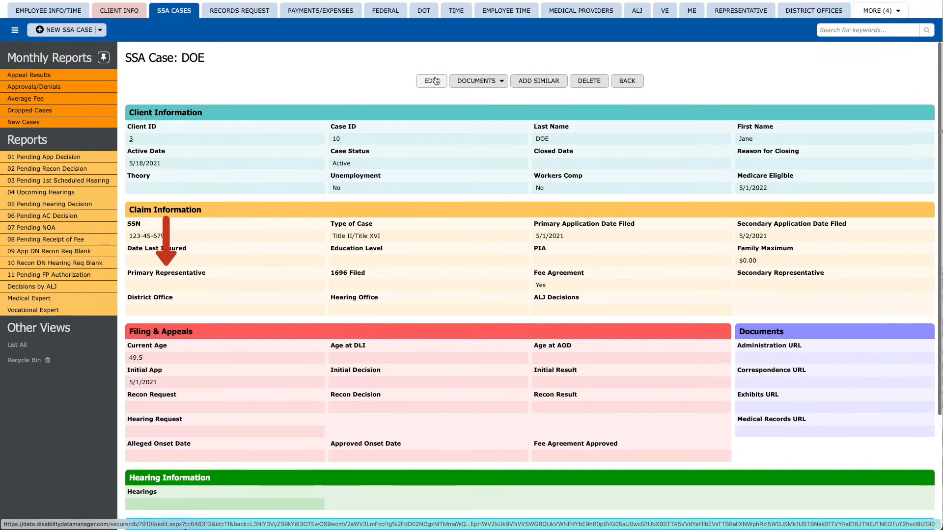
# - Create and save a new representative with first name, middle initial and last name
pyautogui.click(744, 14)
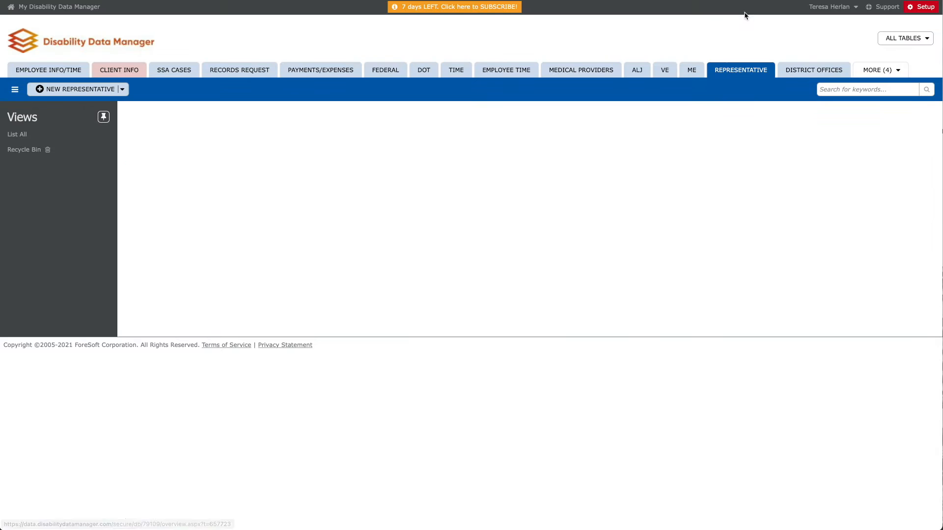
pyautogui.click(97, 92)
pyautogui.write('Jan')
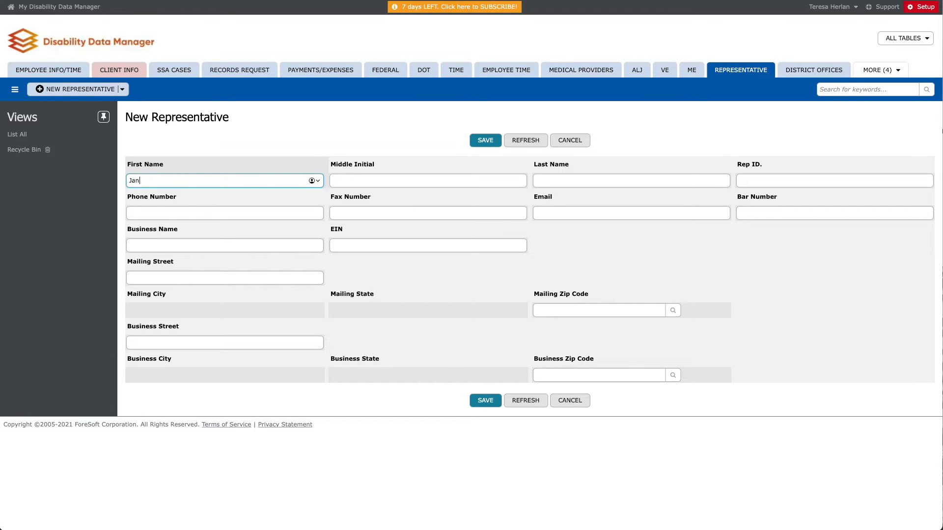
pyautogui.write('e')
pyautogui.press('Tab')
pyautogui.write('A')
pyautogui.press('Tab')
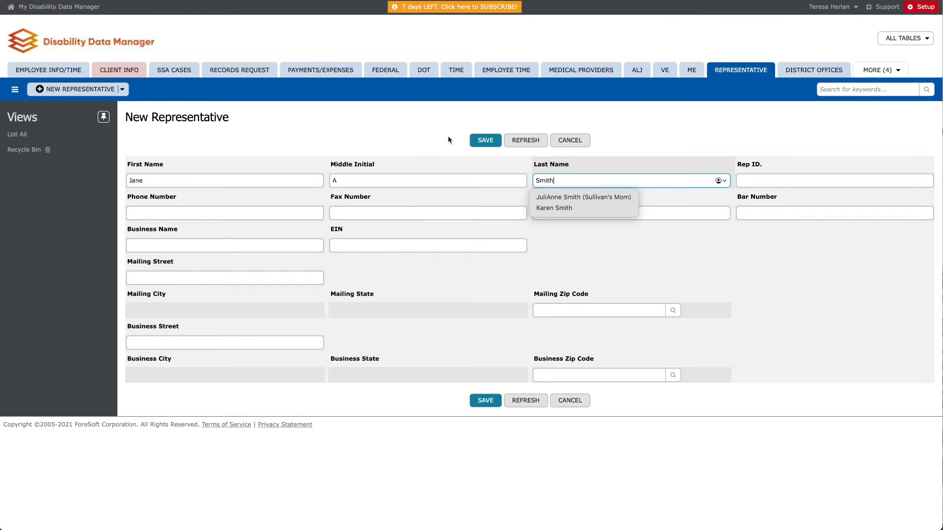
pyautogui.click(487, 141)
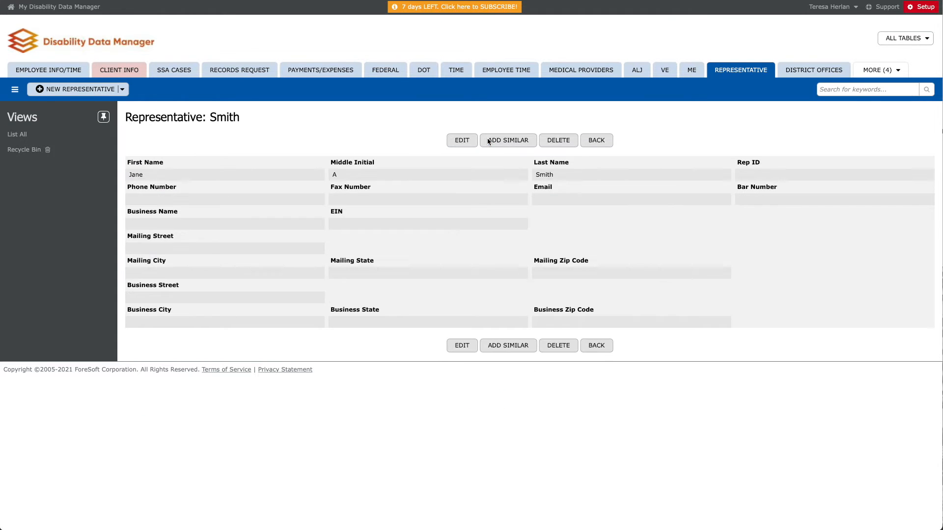
# - List all clients and reopen the client's record
pyautogui.click(130, 77)
pyautogui.click(27, 206)
pyautogui.click(138, 202)
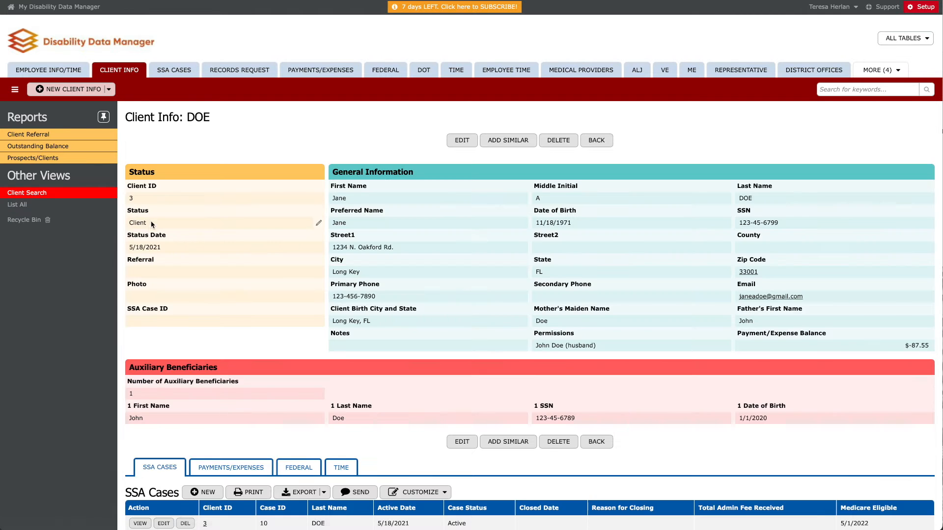
pyautogui.scroll(-1, 181, 378)
# - Set SSA case 10's Fee Agreement to 'Yes - possible F/P' and save
pyautogui.click(140, 472)
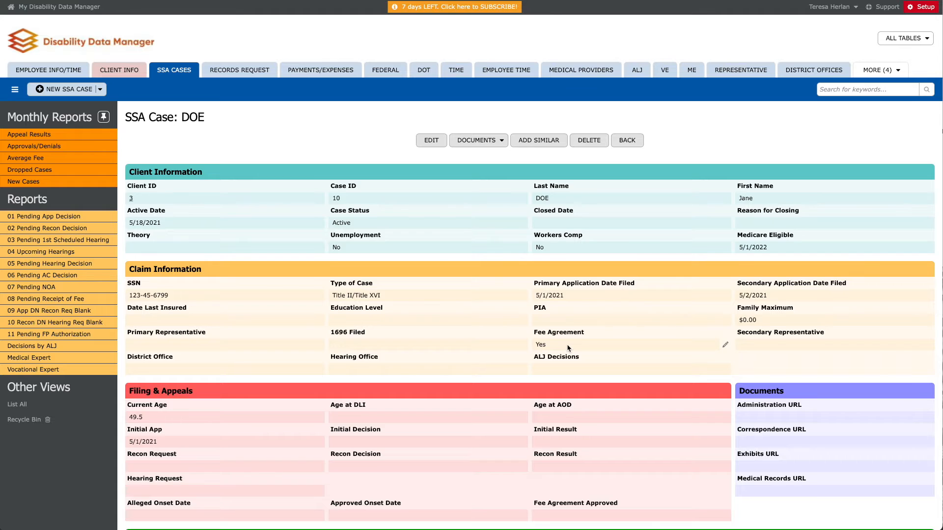
pyautogui.click(723, 347)
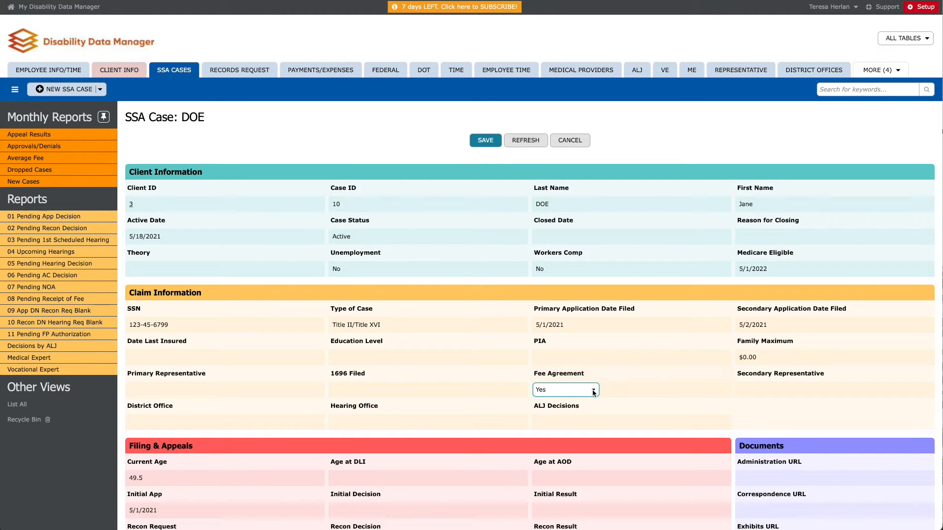
pyautogui.click(594, 391)
pyautogui.click(582, 410)
pyautogui.click(485, 142)
pyautogui.scroll(-1, 344, 255)
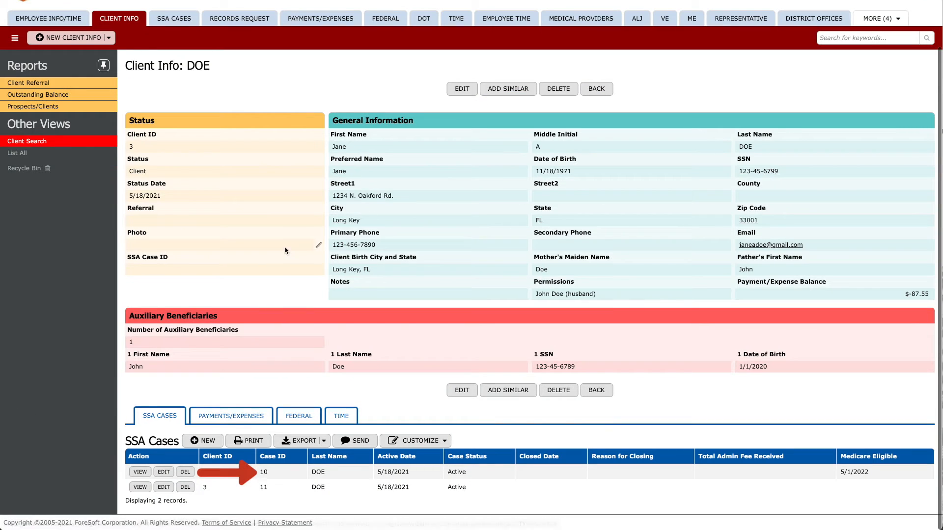
# - Set the client's SSA Case ID to 10 and save the client record
pyautogui.click(318, 273)
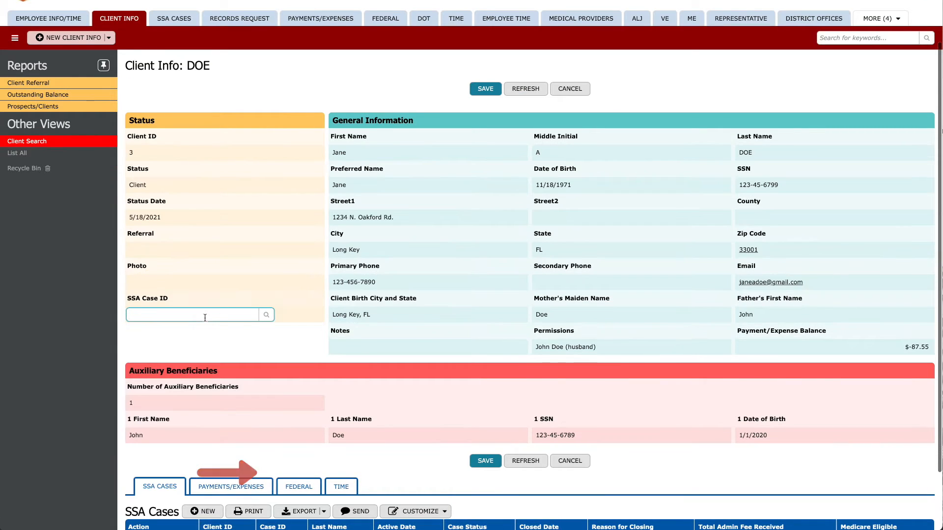
pyautogui.scroll(-1, 205, 319)
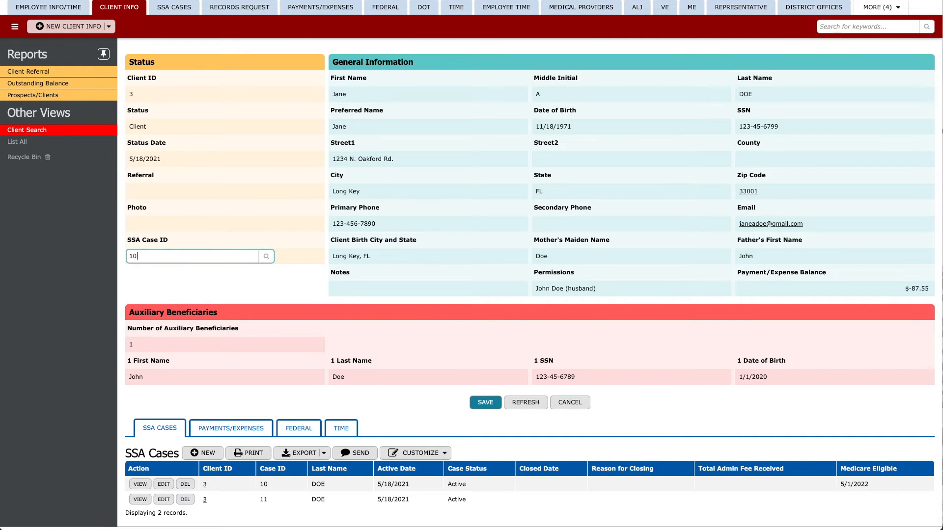
pyautogui.click(188, 270)
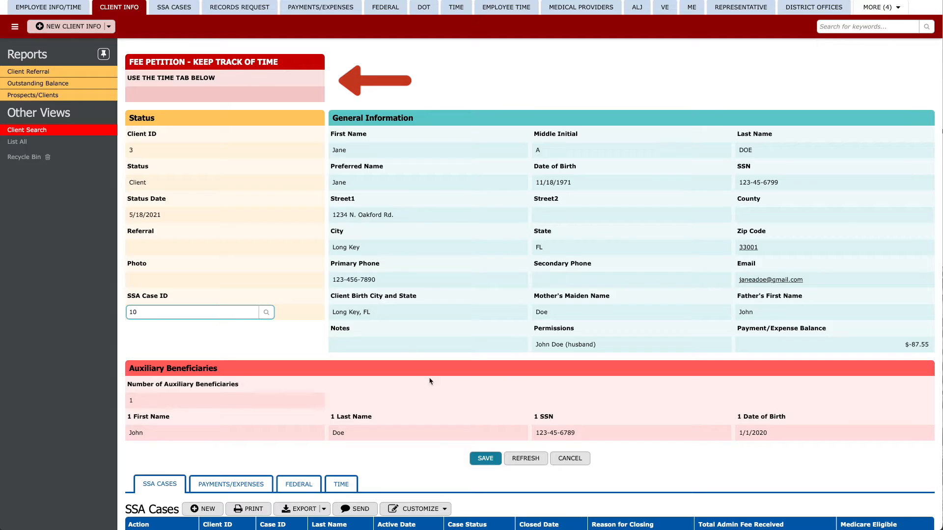
pyautogui.click(484, 460)
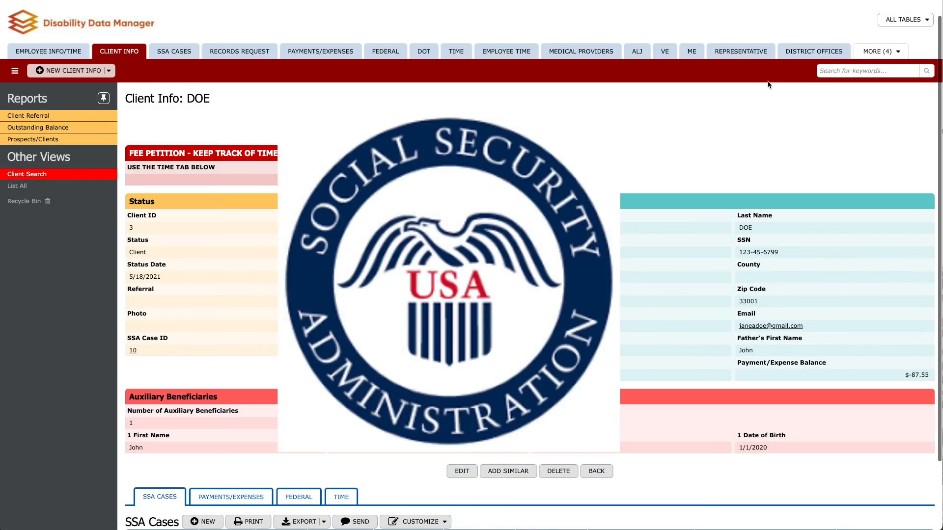
# - List every hearing office in the District Offices table and scroll through them
pyautogui.click(813, 51)
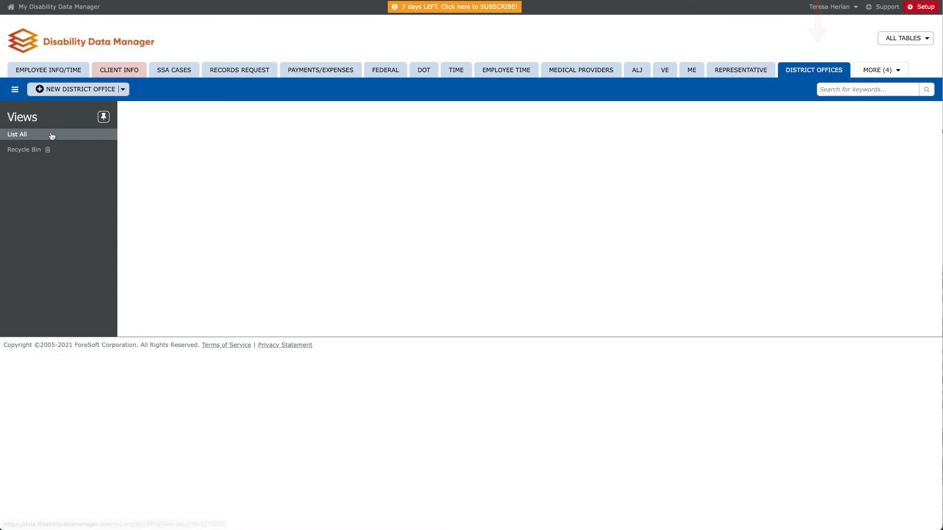
pyautogui.click(52, 136)
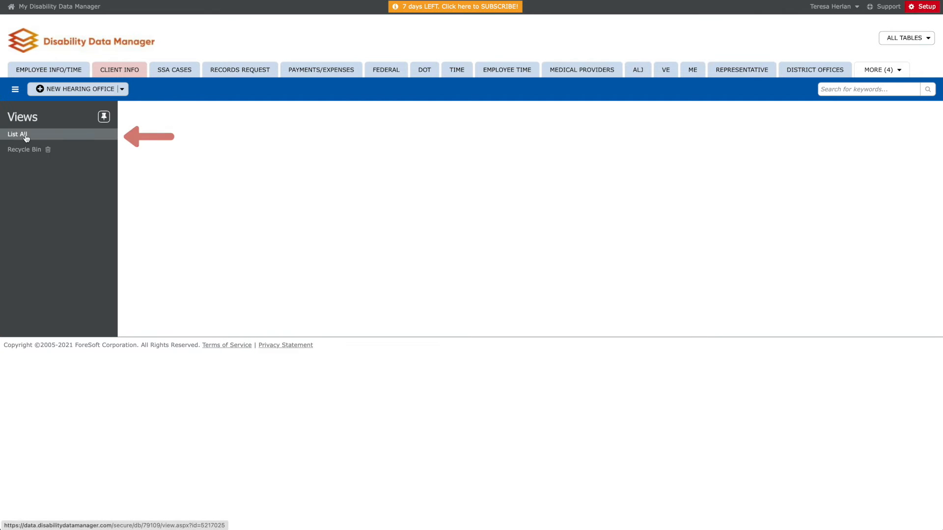
pyautogui.click(26, 136)
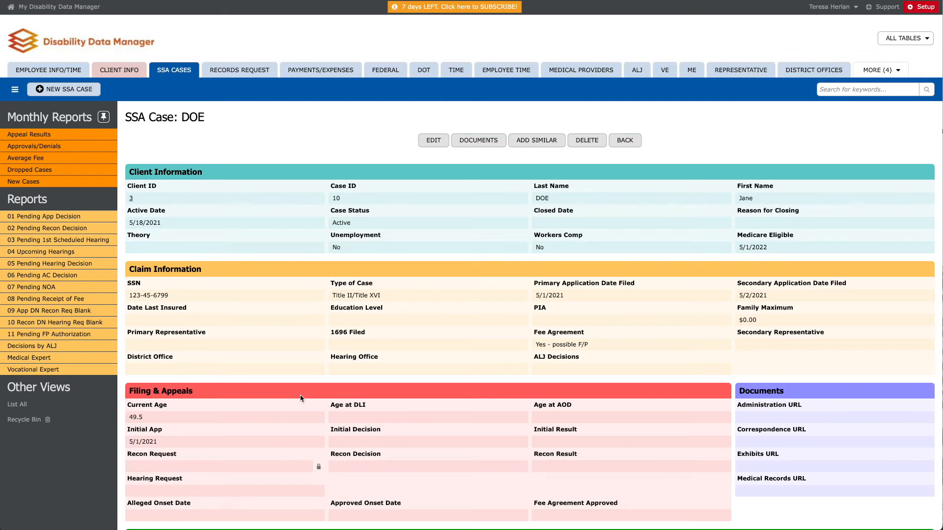
pyautogui.scroll(-3, 300, 393)
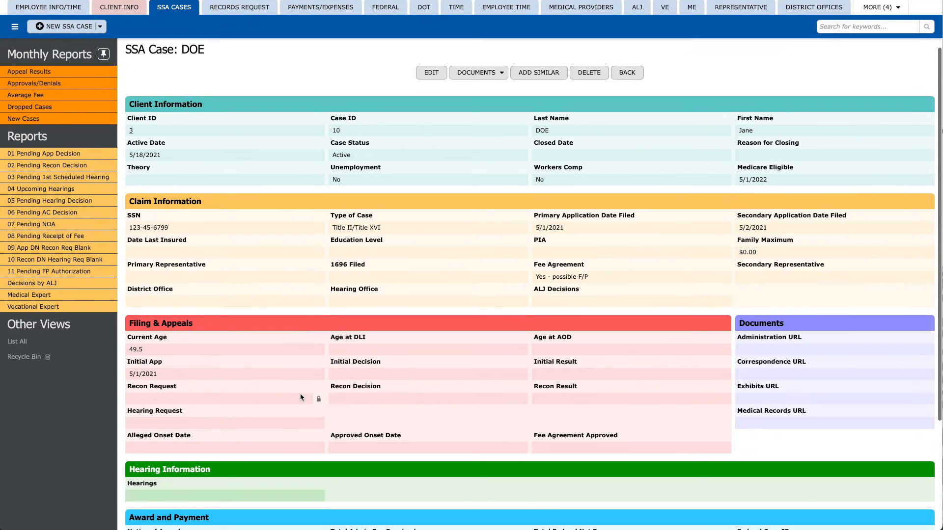
pyautogui.scroll(-2, 236, 400)
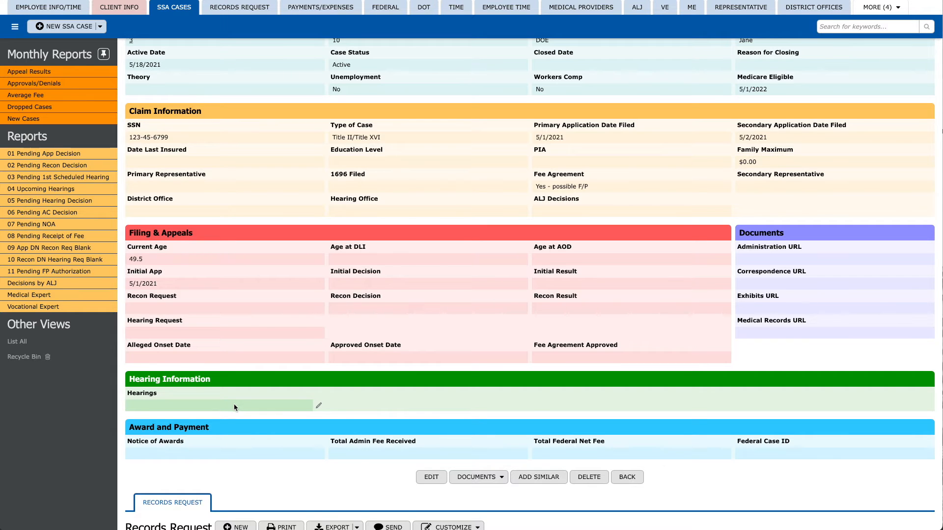
# - Change the case's Hearings field to '1st Hearing' to reveal the hearing detail fields
pyautogui.click(318, 407)
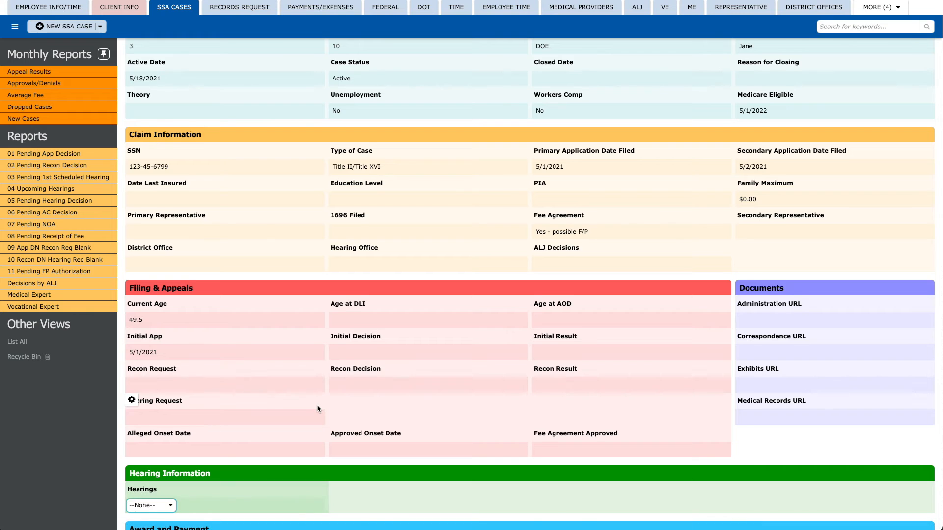
pyautogui.scroll(-2, 317, 408)
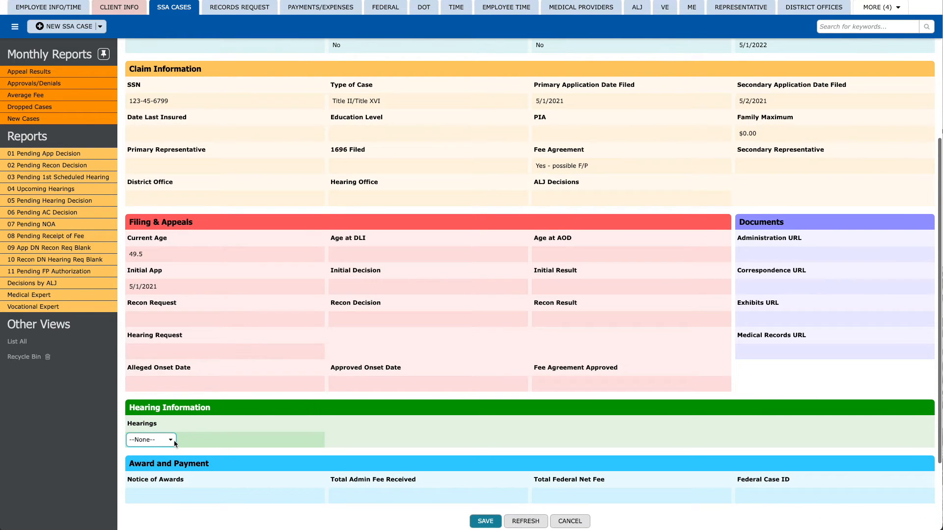
pyautogui.click(171, 440)
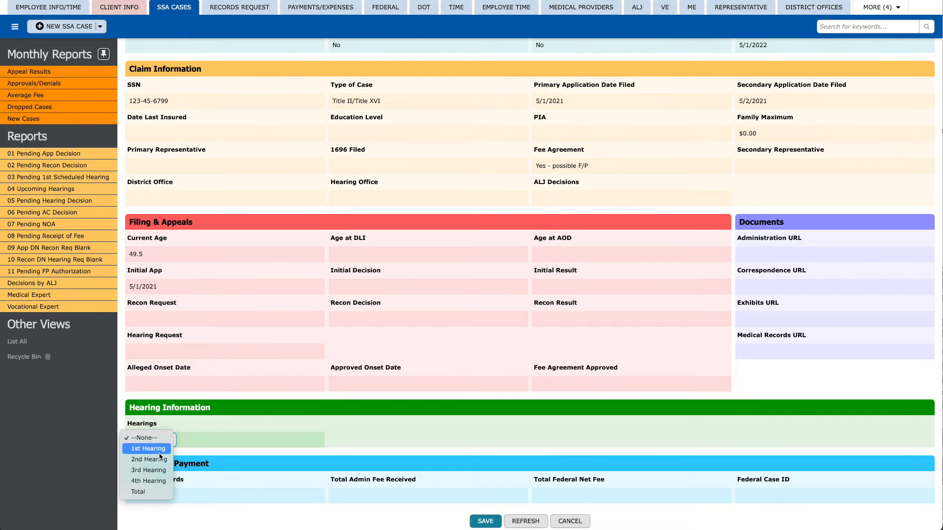
pyautogui.click(159, 449)
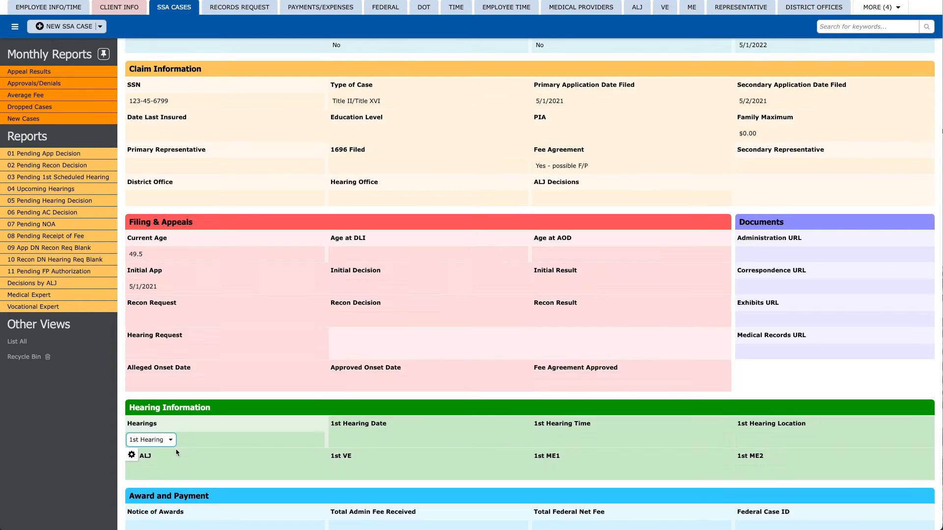
pyautogui.scroll(-2, 199, 451)
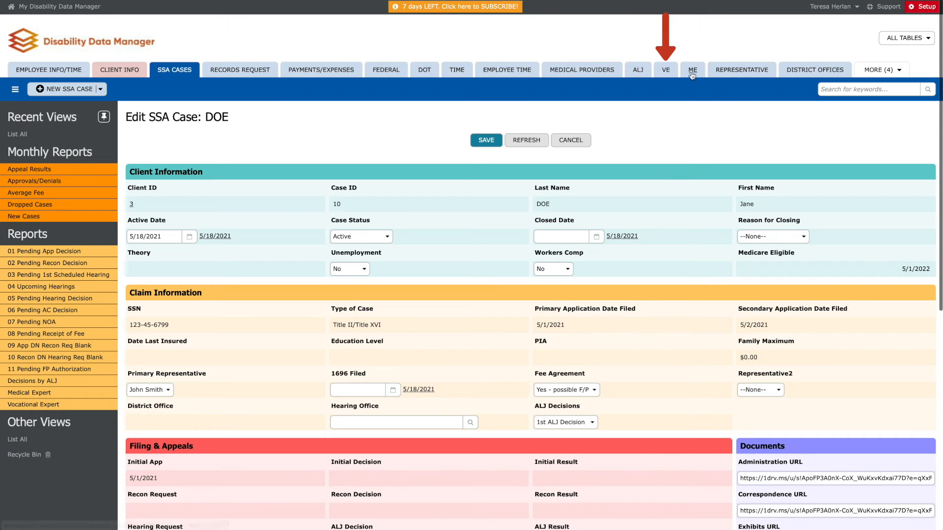
# - Open case 2, set ALJ Decisions to '1st ALJ Decision', and begin entering the decision date
pyautogui.click(639, 70)
pyautogui.click(226, 119)
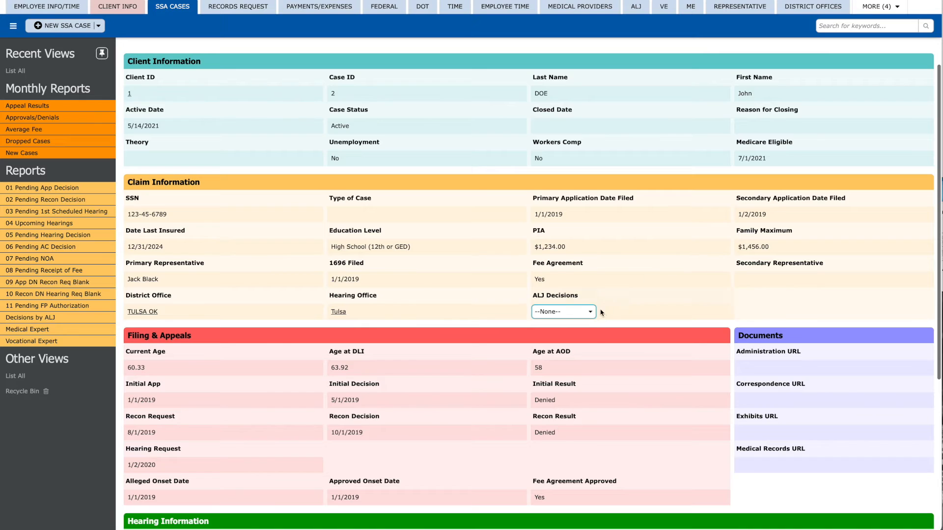
pyautogui.click(593, 313)
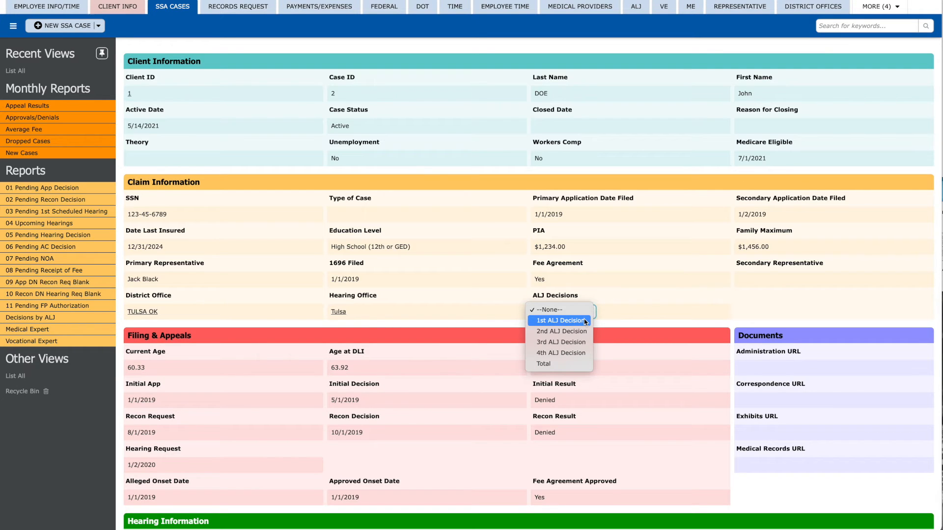
pyautogui.click(559, 320)
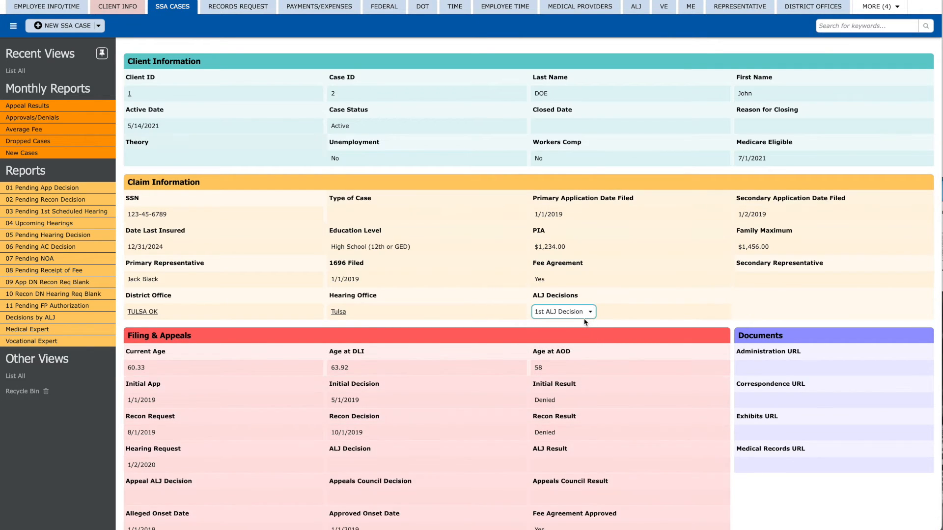
pyautogui.scroll(-2, 585, 322)
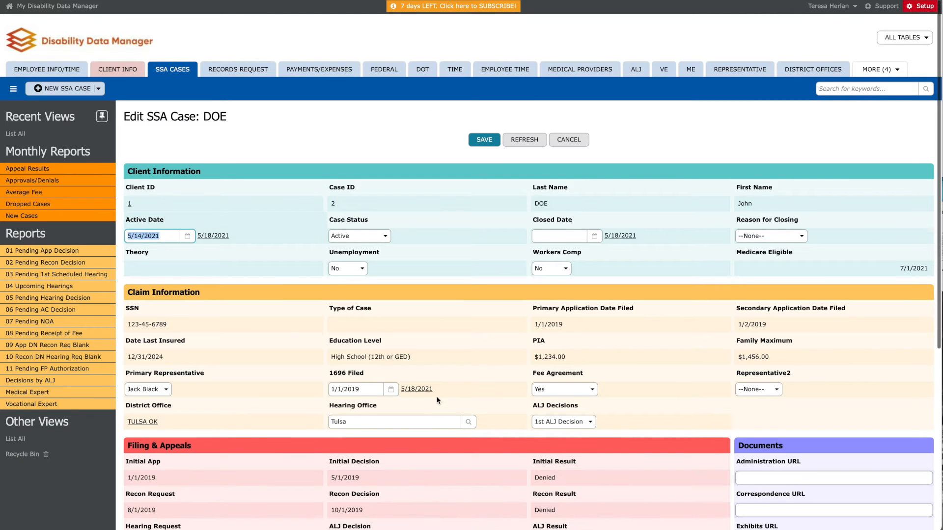
pyautogui.scroll(-1, 438, 400)
pyautogui.click(372, 488)
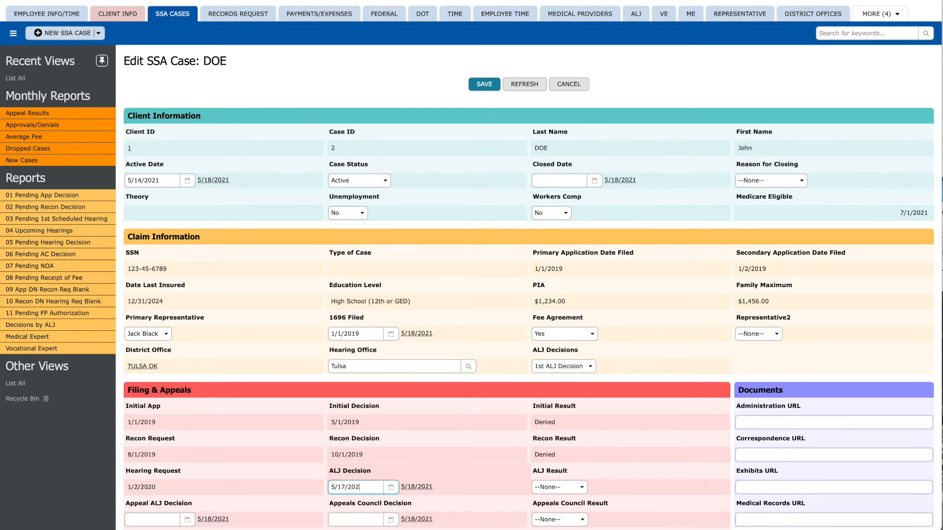
# - Set the ALJ Result to FF and the number of Notice of Awards to 1
pyautogui.click(582, 487)
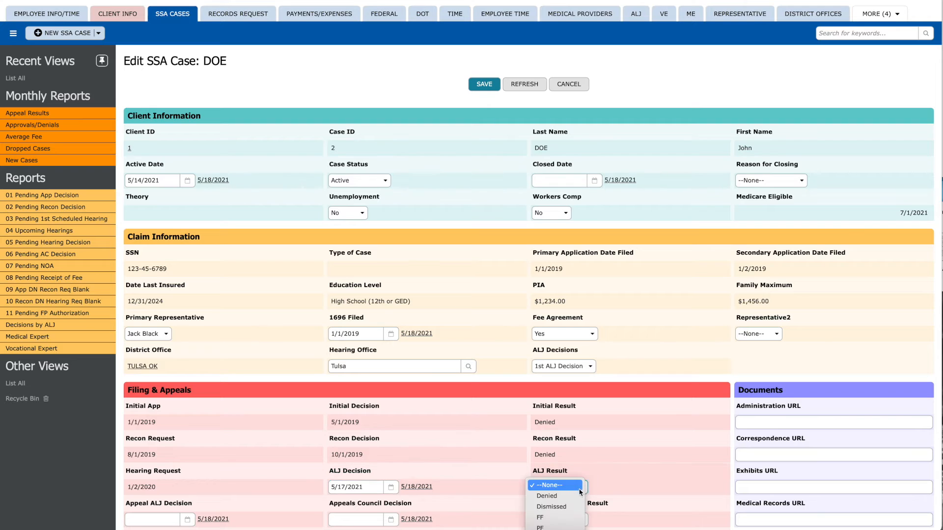
pyautogui.click(564, 519)
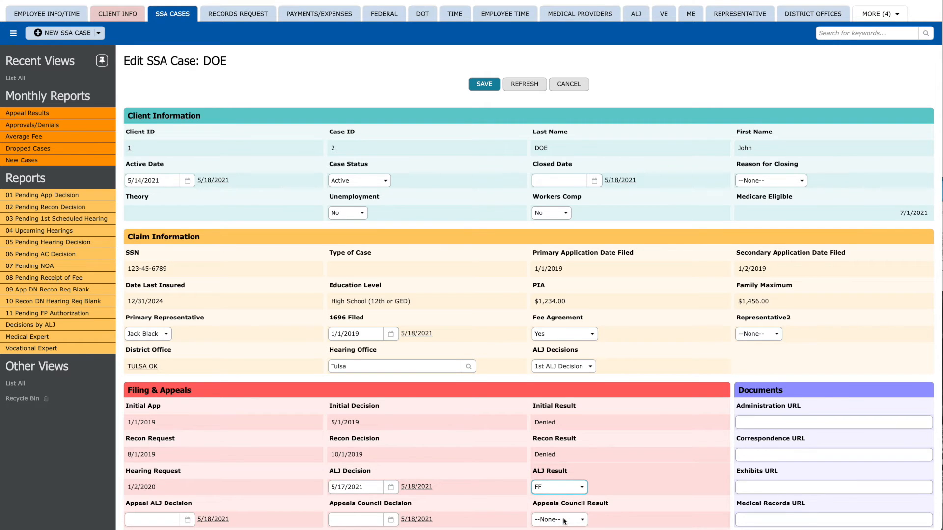
pyautogui.scroll(-5, 564, 522)
pyautogui.click(147, 474)
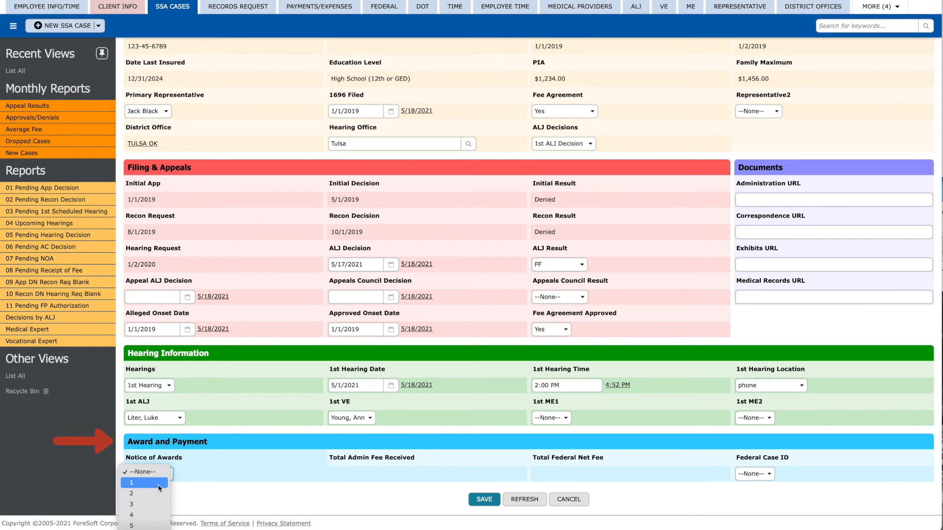
pyautogui.click(158, 489)
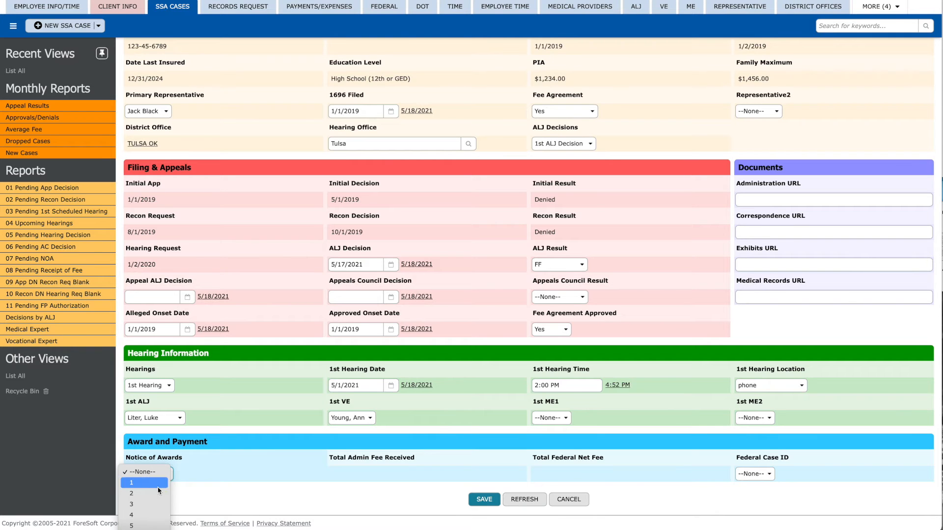
pyautogui.scroll(-1, 159, 481)
pyautogui.click(161, 476)
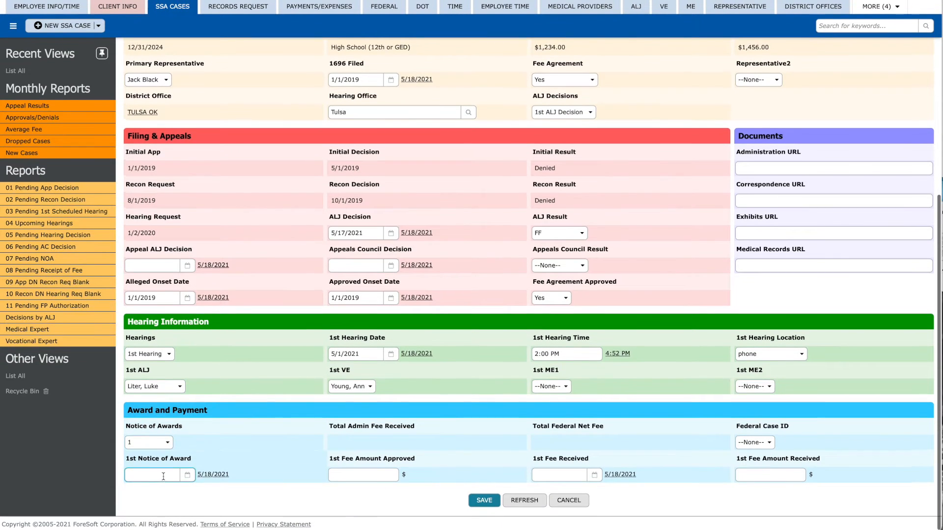
pyautogui.click(148, 441)
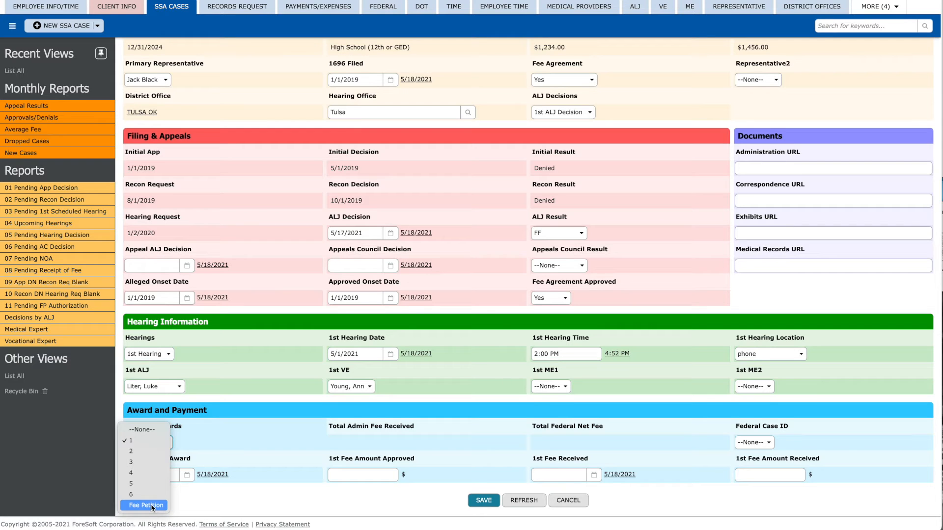
pyautogui.click(153, 443)
# - Save award: notice 5/18/2021, 6000.00 approved, 5909.00 received 5/18/2021, Federal Case ID 0
pyautogui.click(152, 475)
pyautogui.click(216, 476)
pyautogui.click(341, 474)
pyautogui.write('6000.00')
pyautogui.press('Tab')
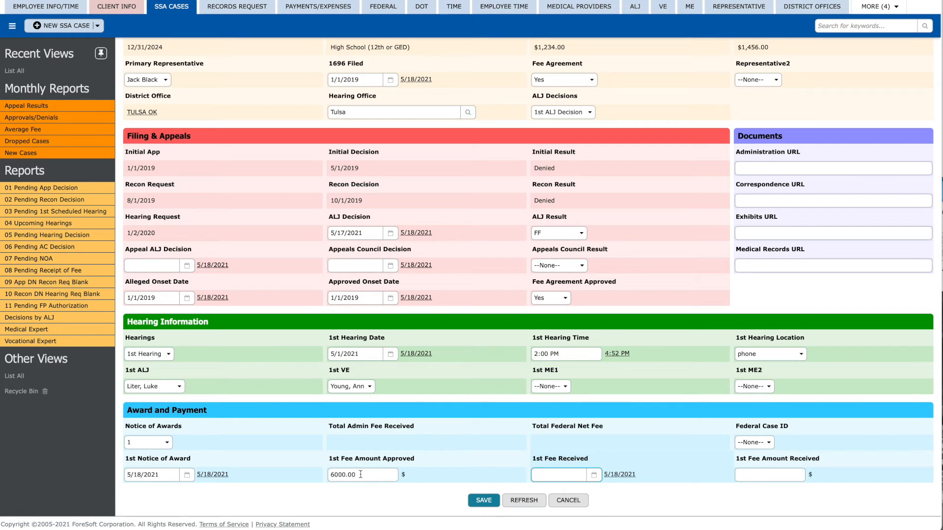
pyautogui.click(619, 475)
pyautogui.click(764, 473)
pyautogui.write('5909.00')
pyautogui.click(754, 442)
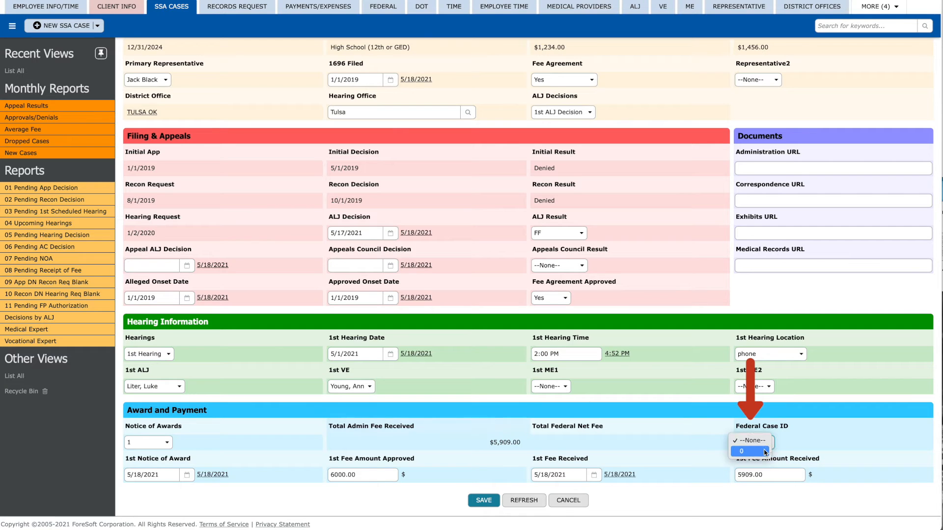
pyautogui.click(764, 452)
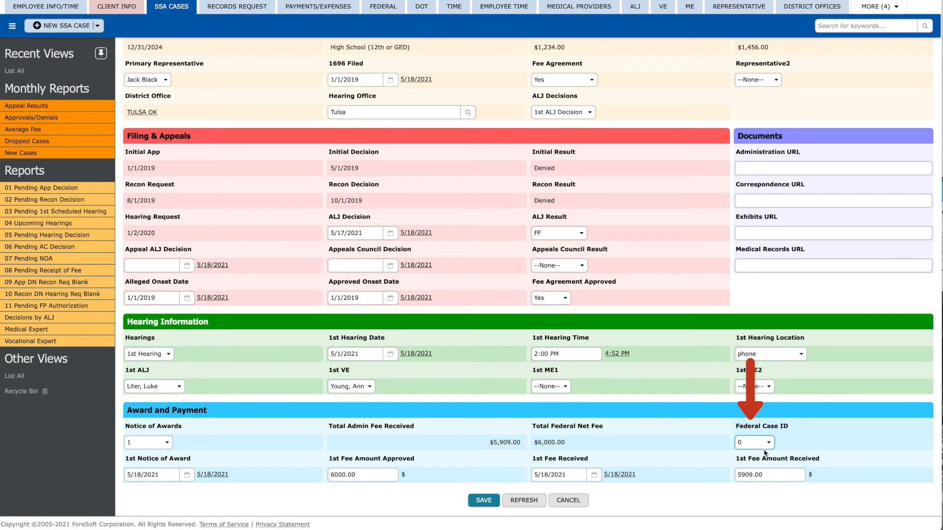
pyautogui.click(475, 500)
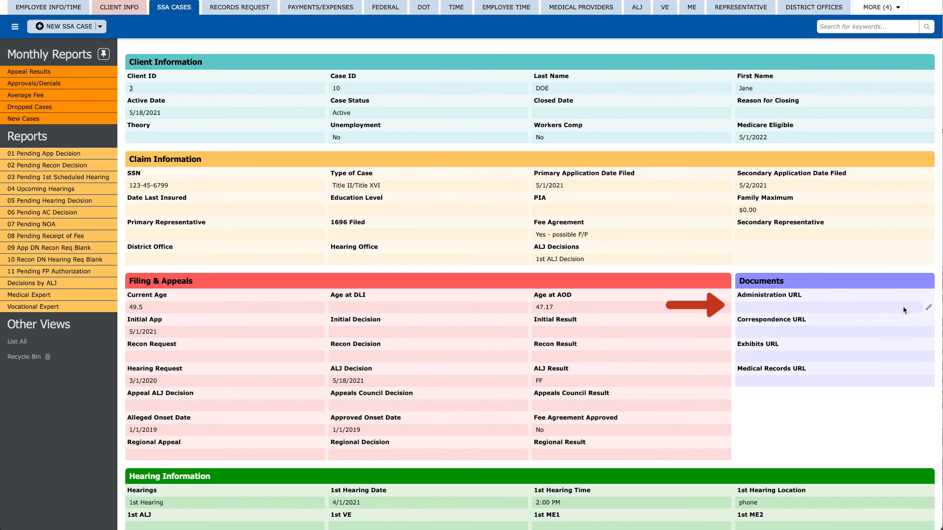
# - Paste the OneDrive shared-folder link as the Administration URL, save, and open it to verify
pyautogui.click(928, 308)
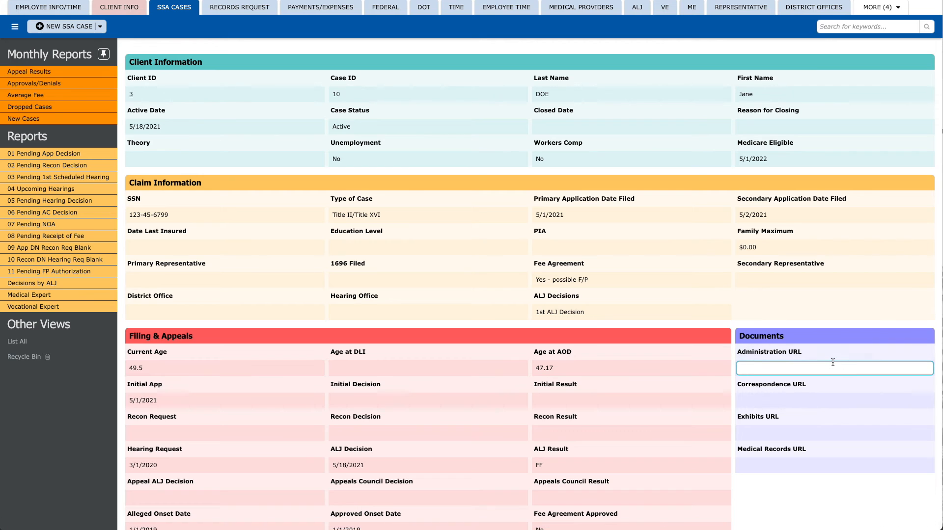
pyautogui.rightClick(747, 369)
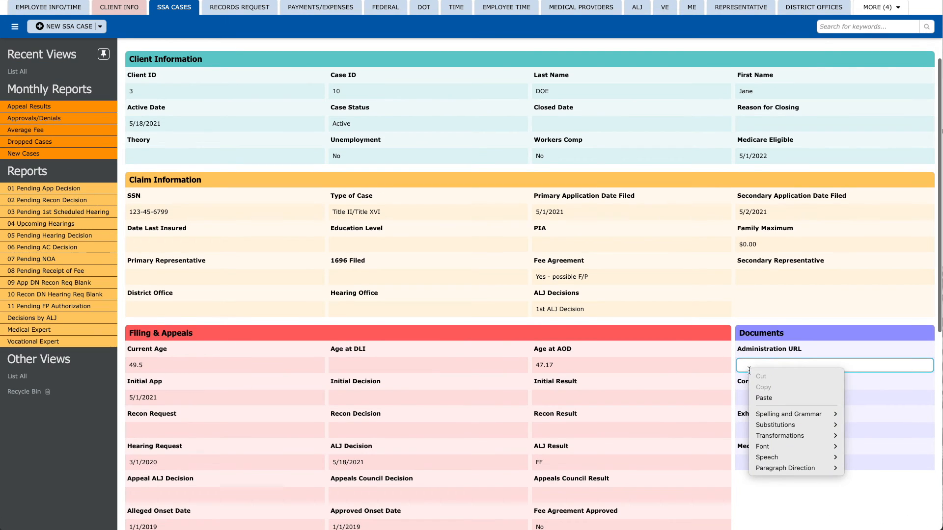
pyautogui.click(758, 398)
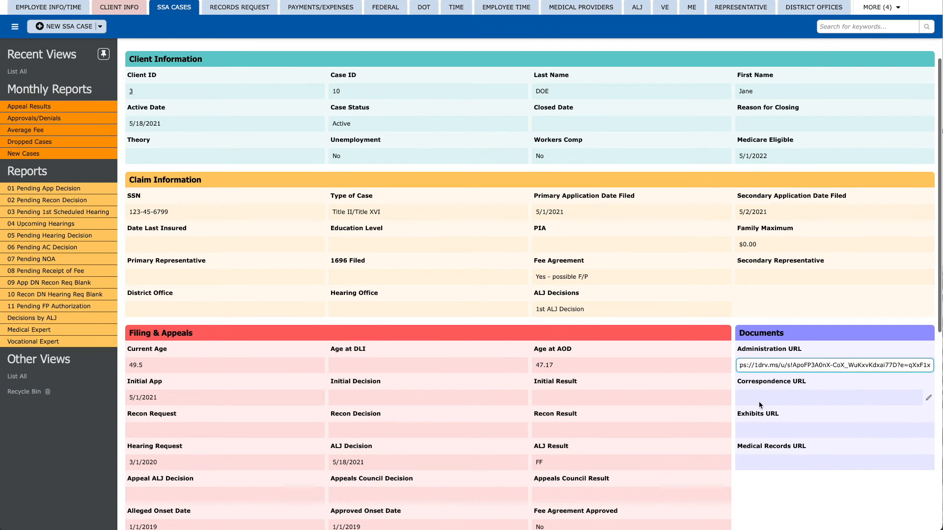
pyautogui.press('Return')
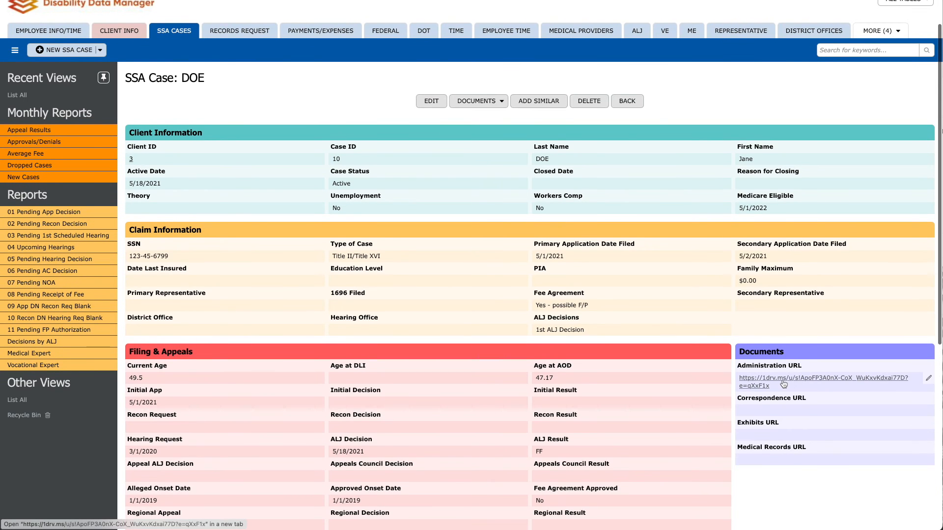
pyautogui.click(783, 383)
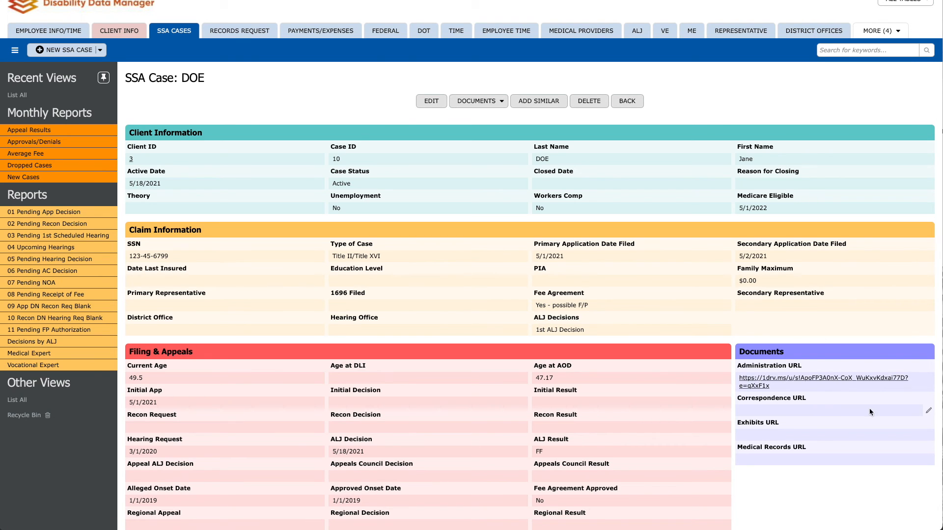
# - Paste the same OneDrive link into the Correspondence, Exhibits and Medical Records URL fields, then save
pyautogui.click(925, 410)
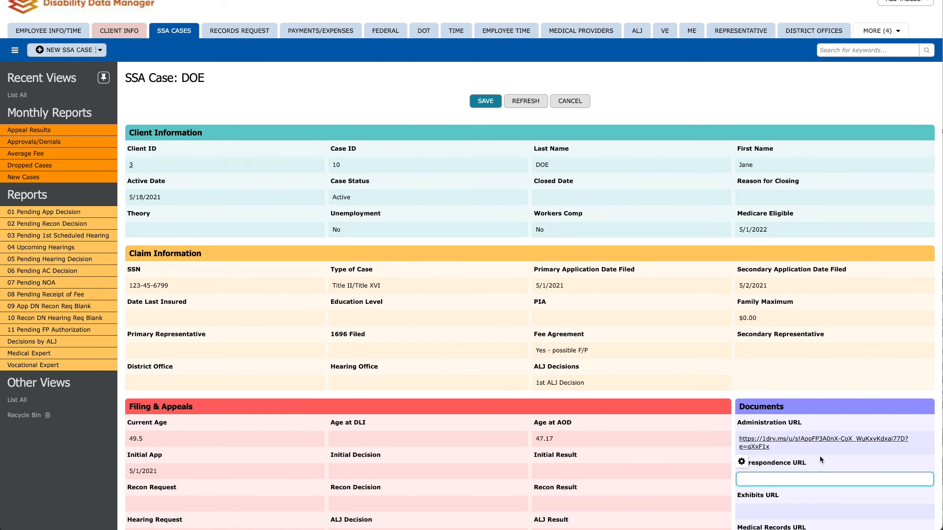
pyautogui.click(820, 508)
pyautogui.click(928, 515)
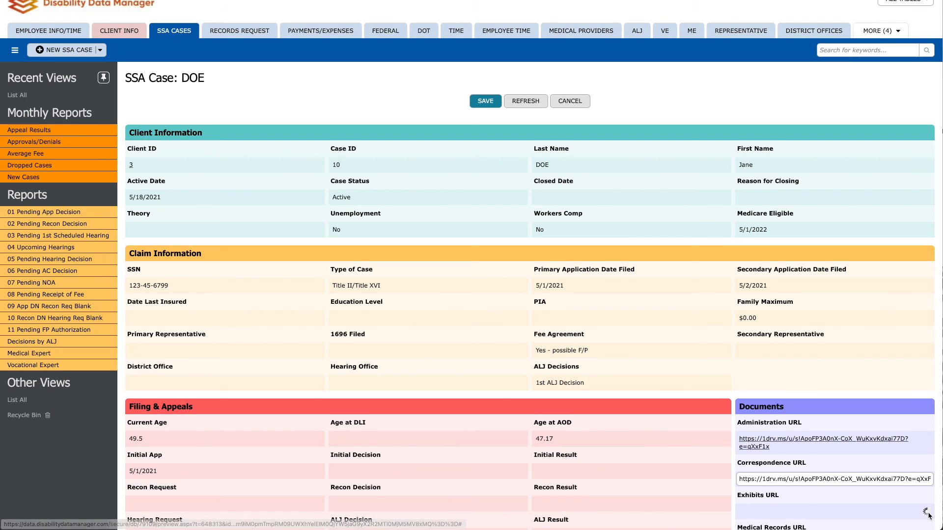
pyautogui.scroll(-2, 928, 510)
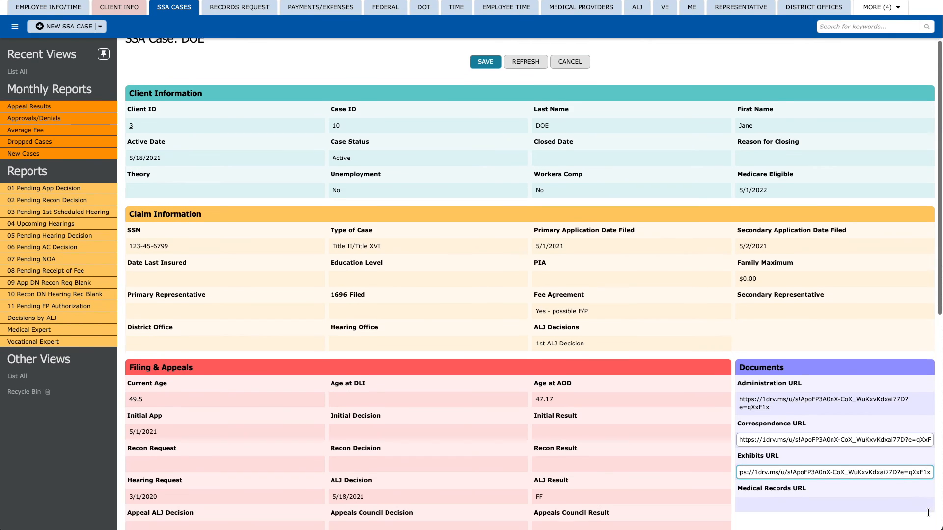
pyautogui.click(929, 489)
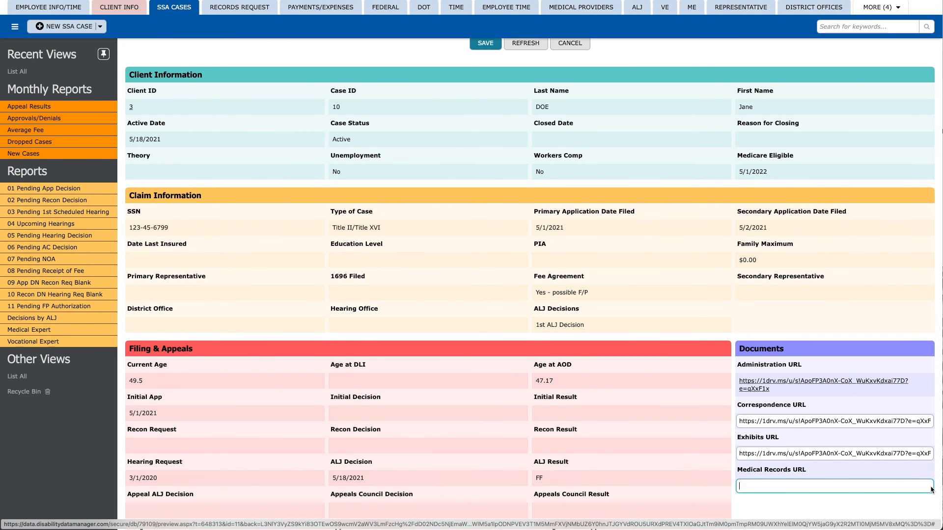
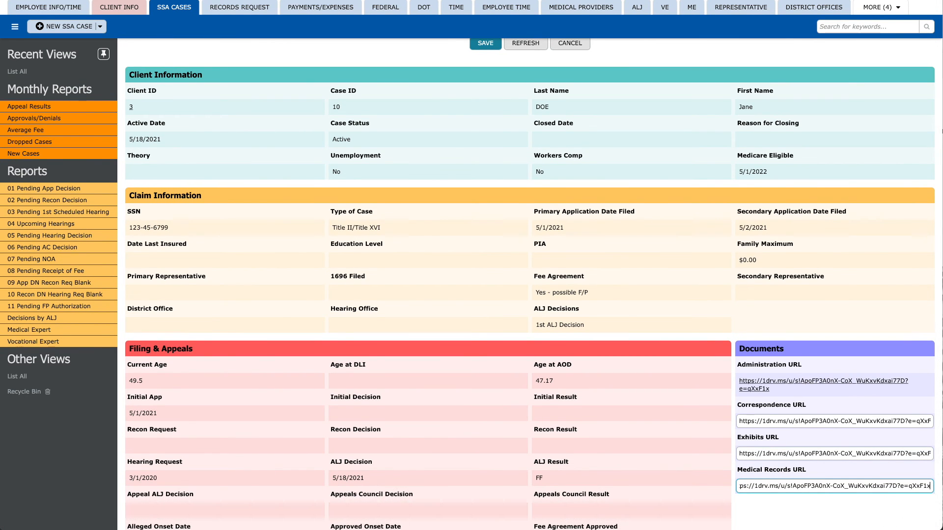
pyautogui.press('Return')
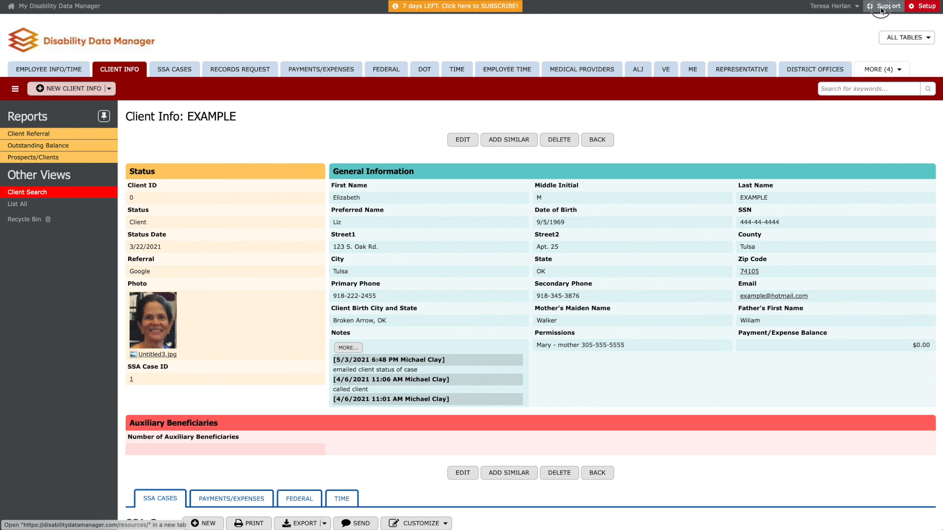
# - Reach the YouTube channel from the Support site footer and list its playlists: Liked videos, How To, Demo Videos
pyautogui.click(881, 10)
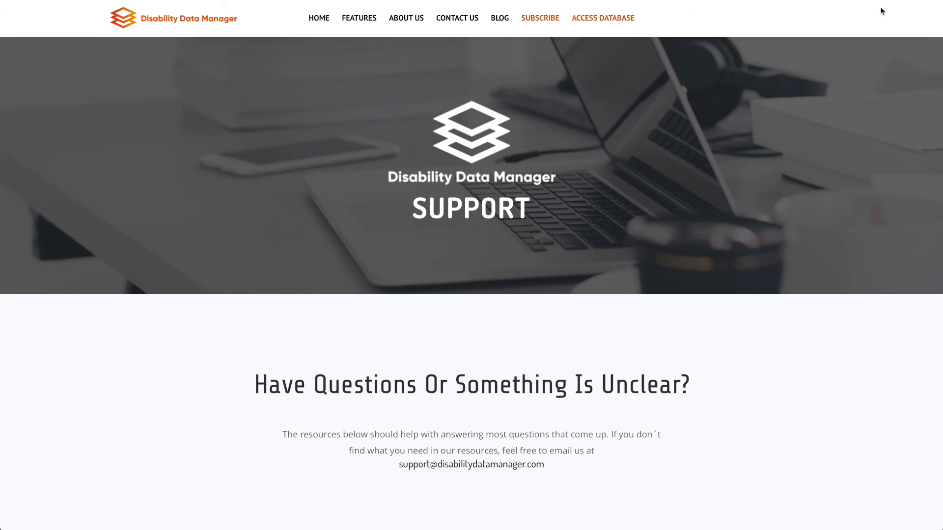
pyautogui.scroll(-2, 666, 205)
pyautogui.scroll(-5, 665, 205)
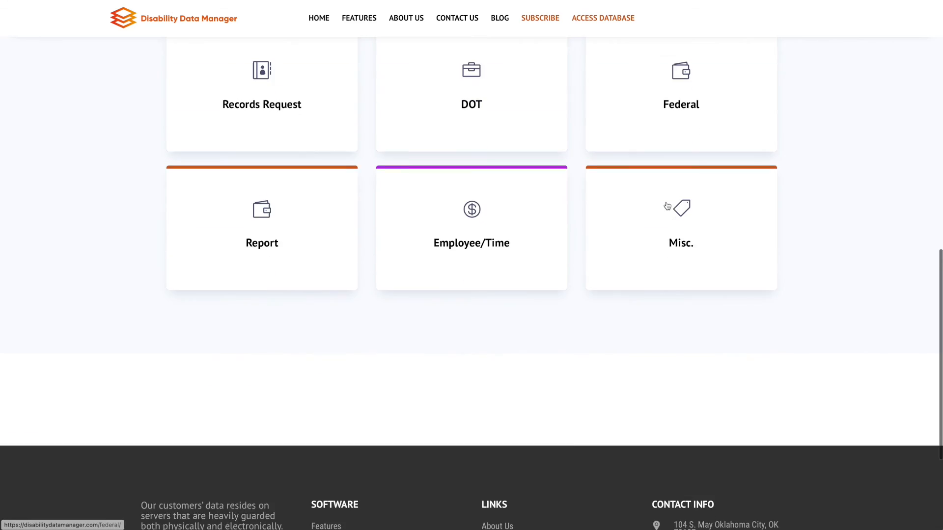
pyautogui.scroll(-4, 666, 204)
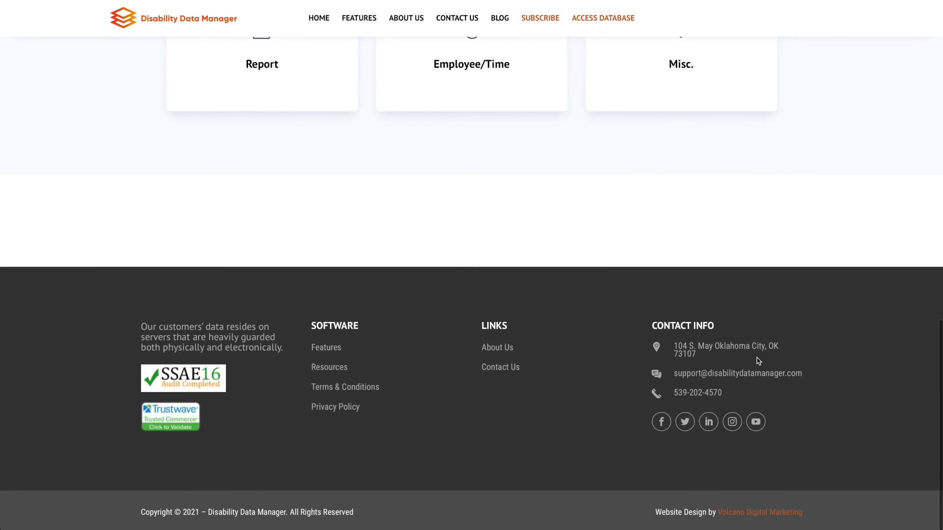
pyautogui.click(756, 422)
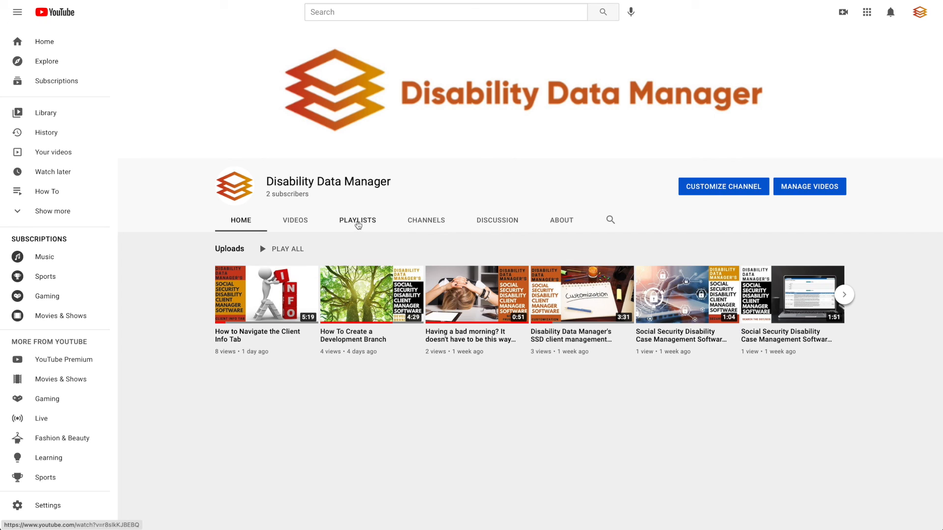
pyautogui.click(358, 225)
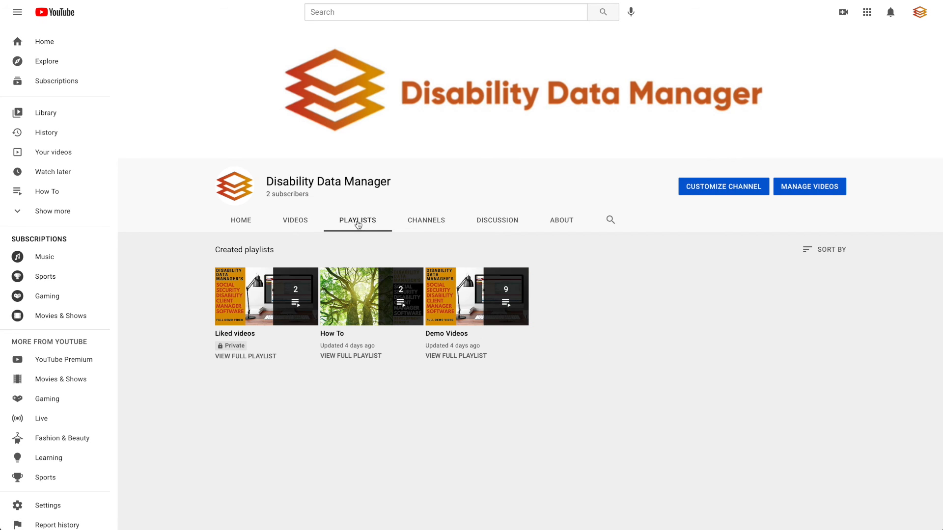